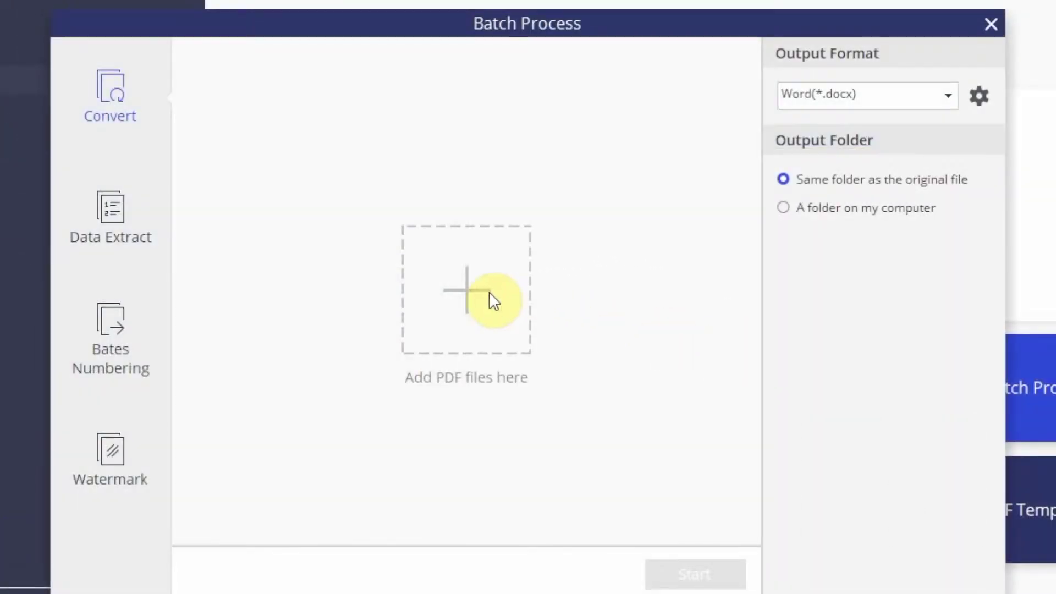
Add the four PDFs from Documents\PDF to the Word (*.docx) batch conversion
click(489, 292)
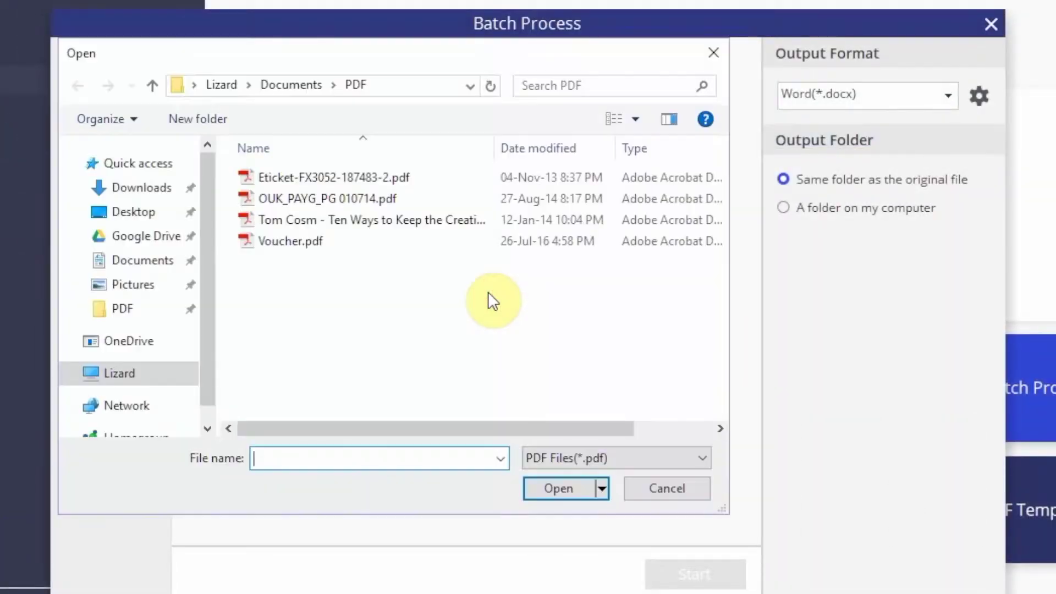
drag(280, 252, 283, 176)
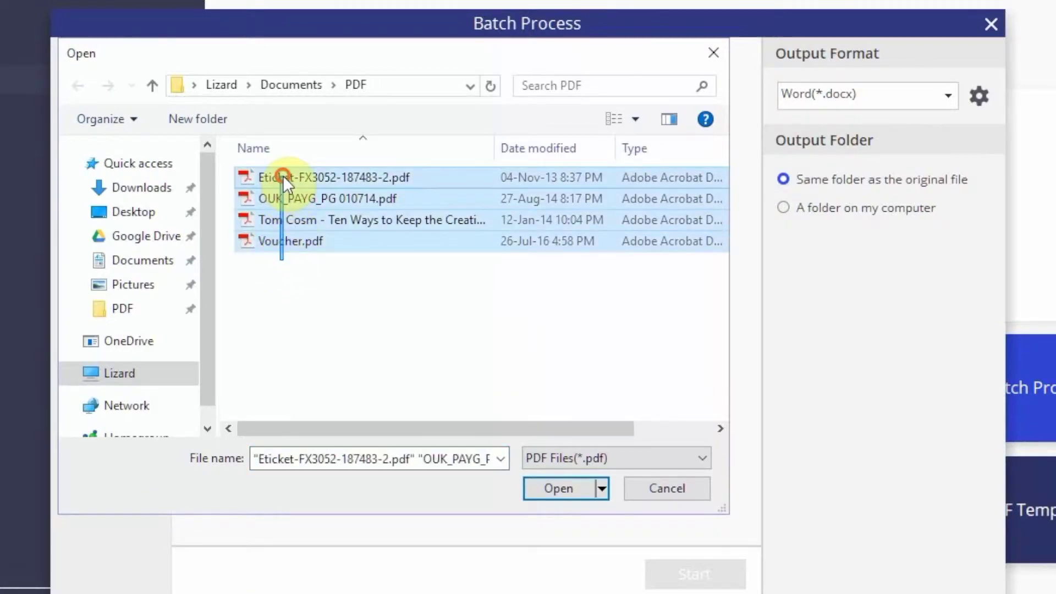
click(553, 484)
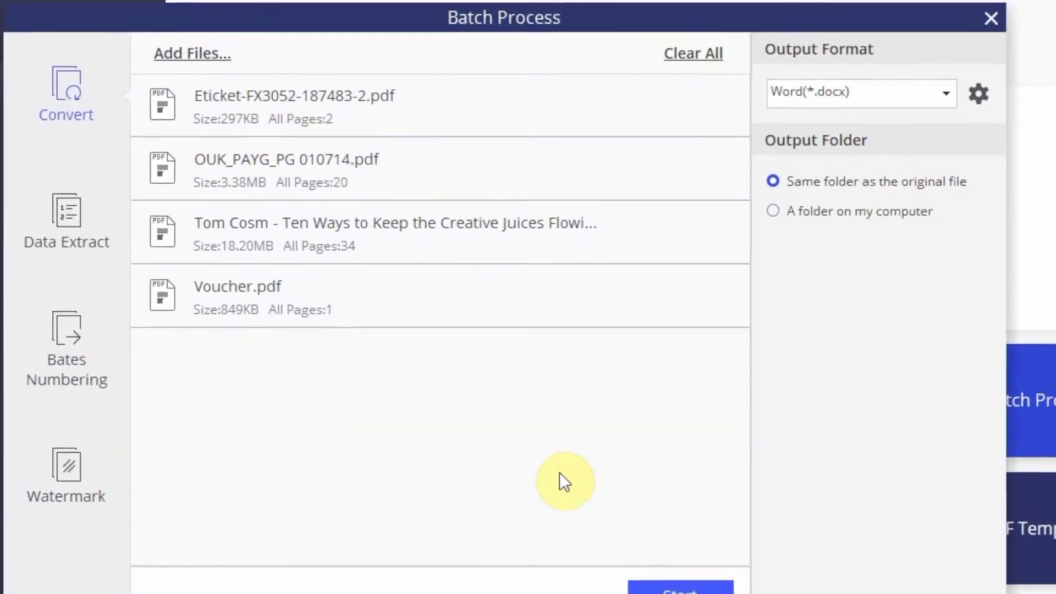
Convert the four PDFs to Word (*.docx), saved in the same folder as the originals
click(741, 147)
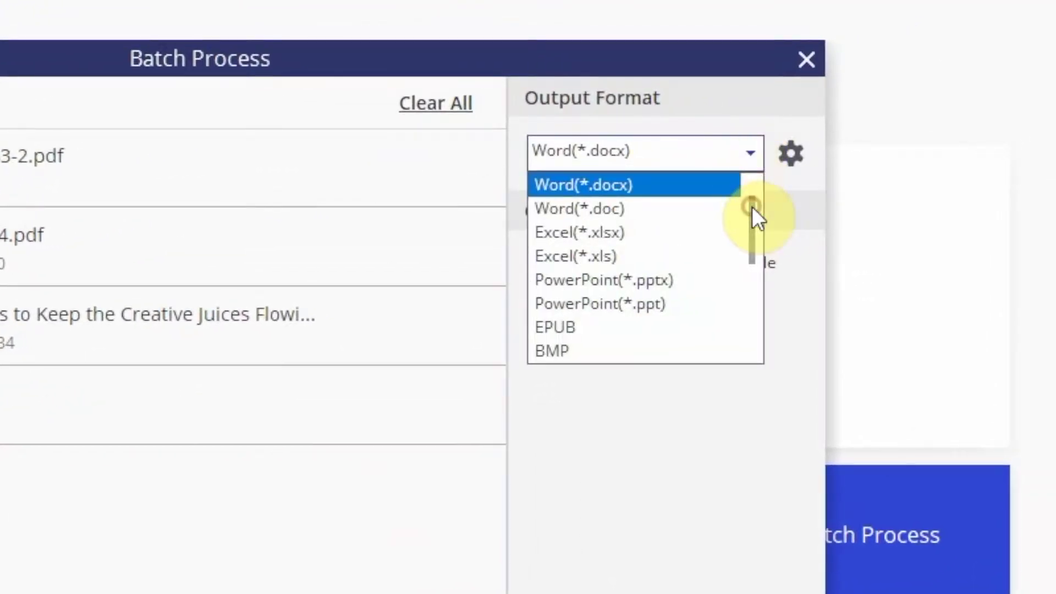
mouse_move(751, 206)
mouse_down()
mouse_move(749, 295)
mouse_move(751, 193)
mouse_up()
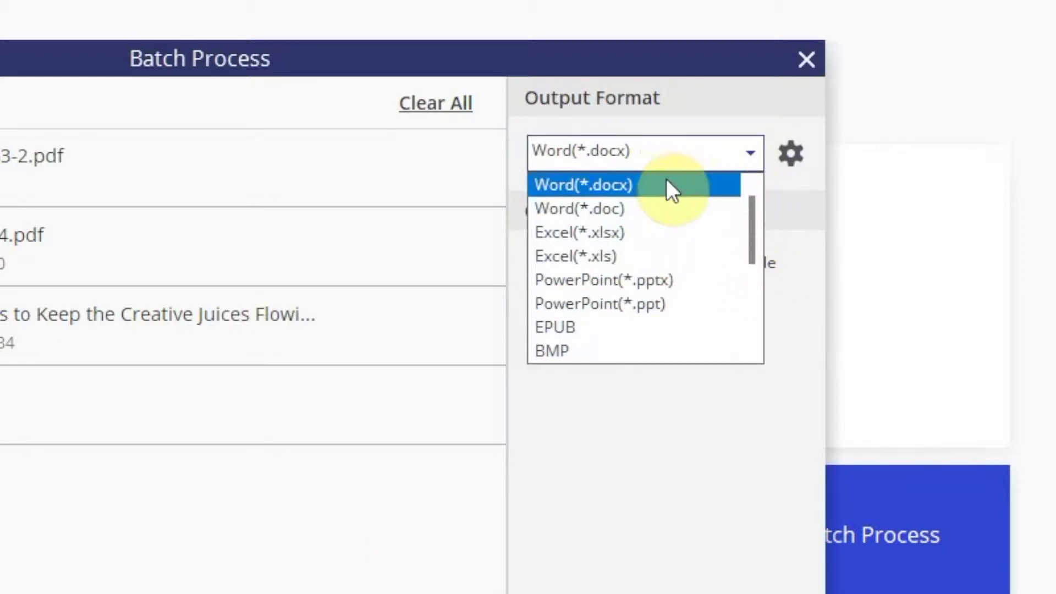
click(628, 181)
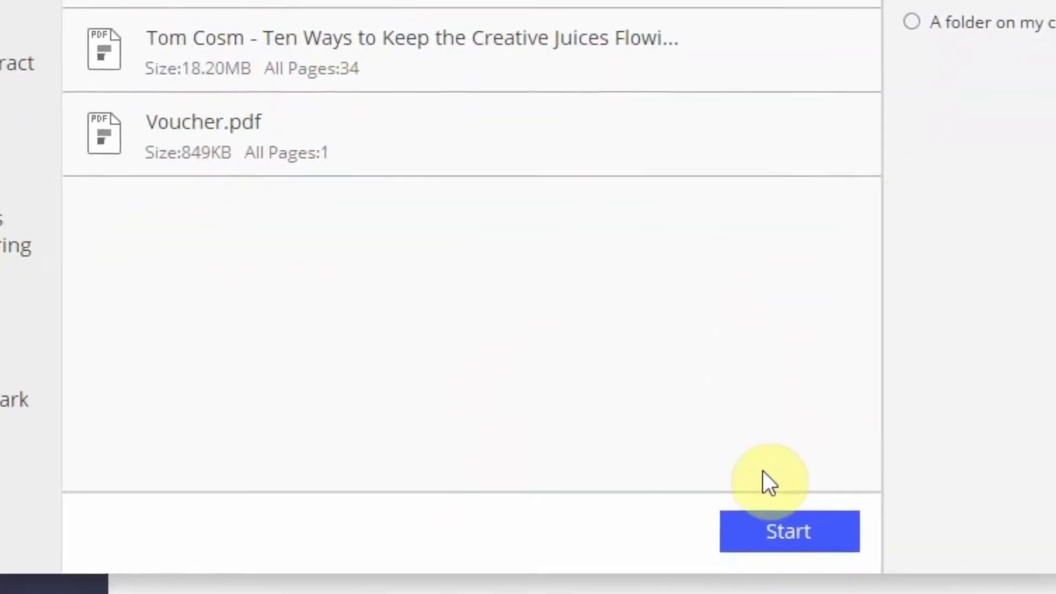
click(867, 452)
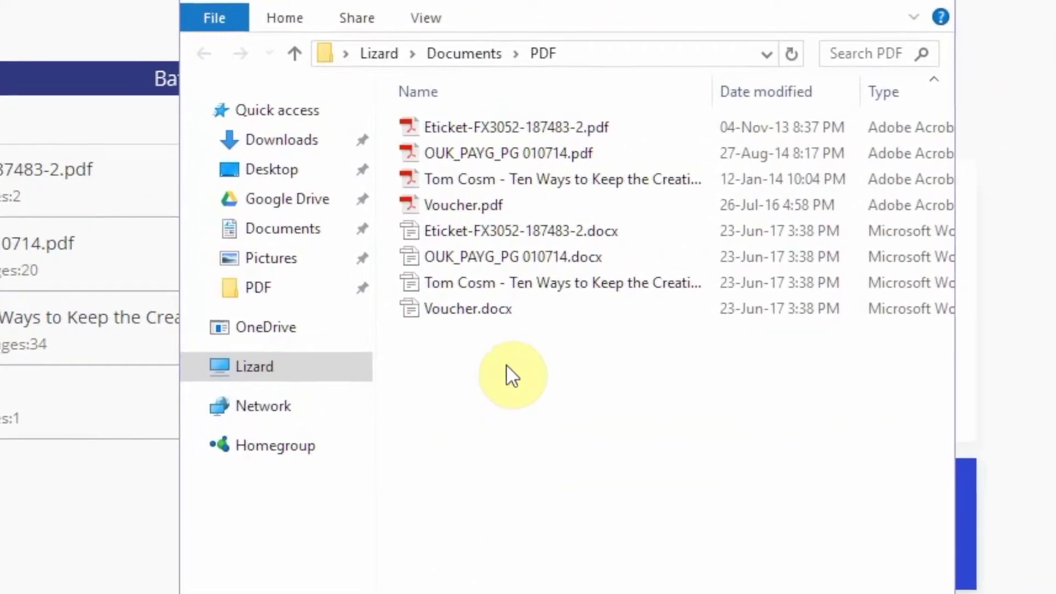
Select the four new .docx files in the PDF folder to verify the conversion
drag(510, 345, 470, 227)
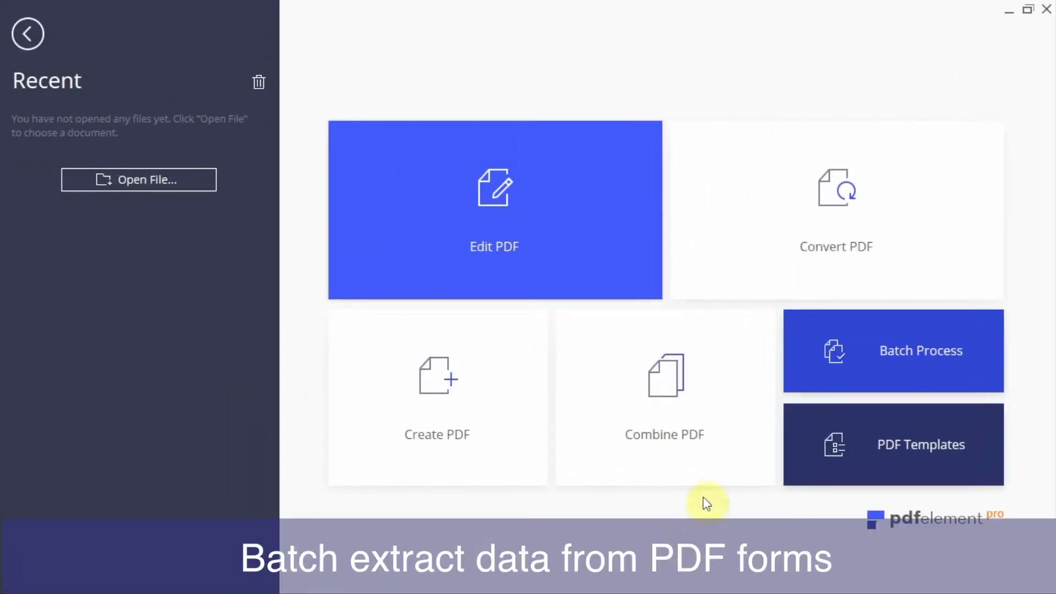
Add the same four PDFs to a Batch Process Data Extract job using form fields
click(839, 357)
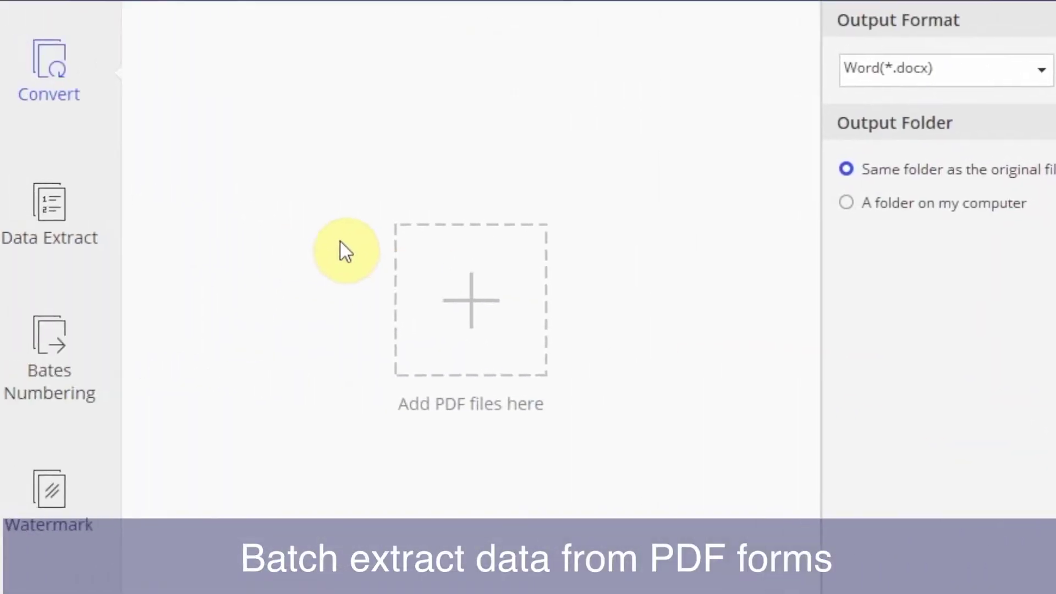
click(33, 204)
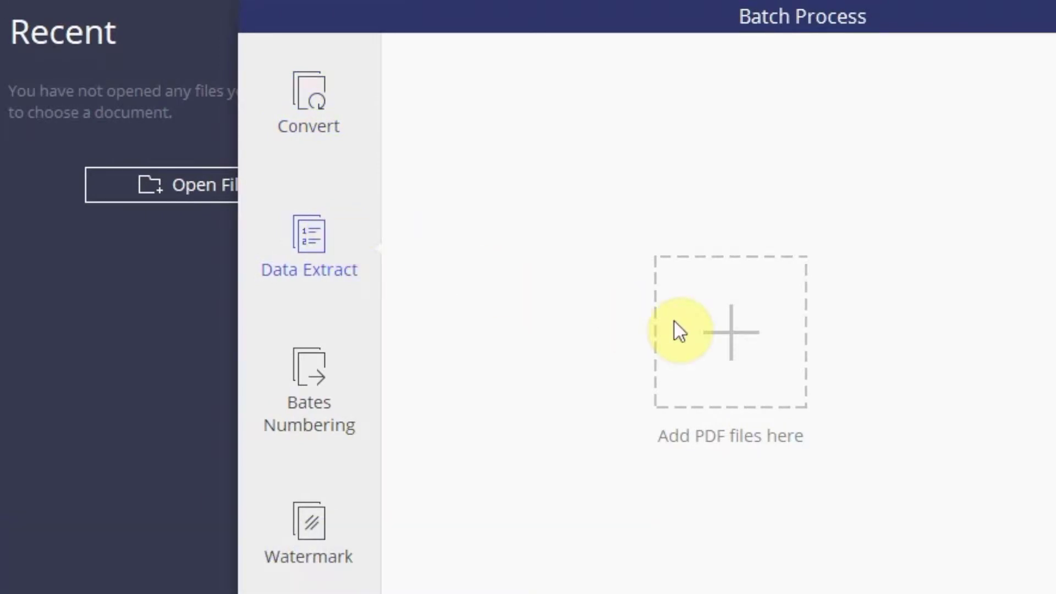
click(721, 334)
drag(530, 298, 513, 194)
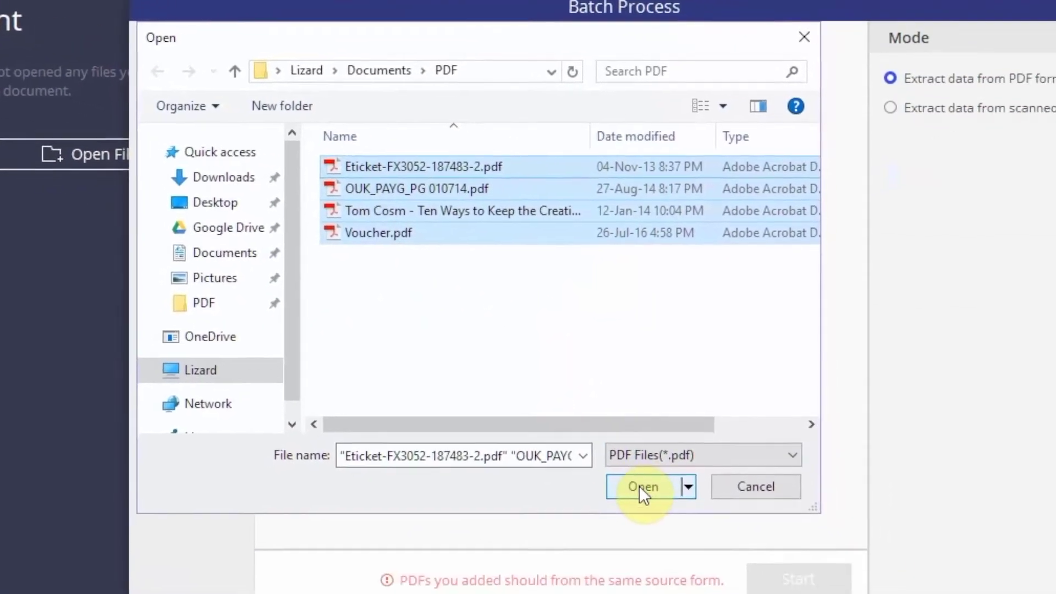
click(824, 564)
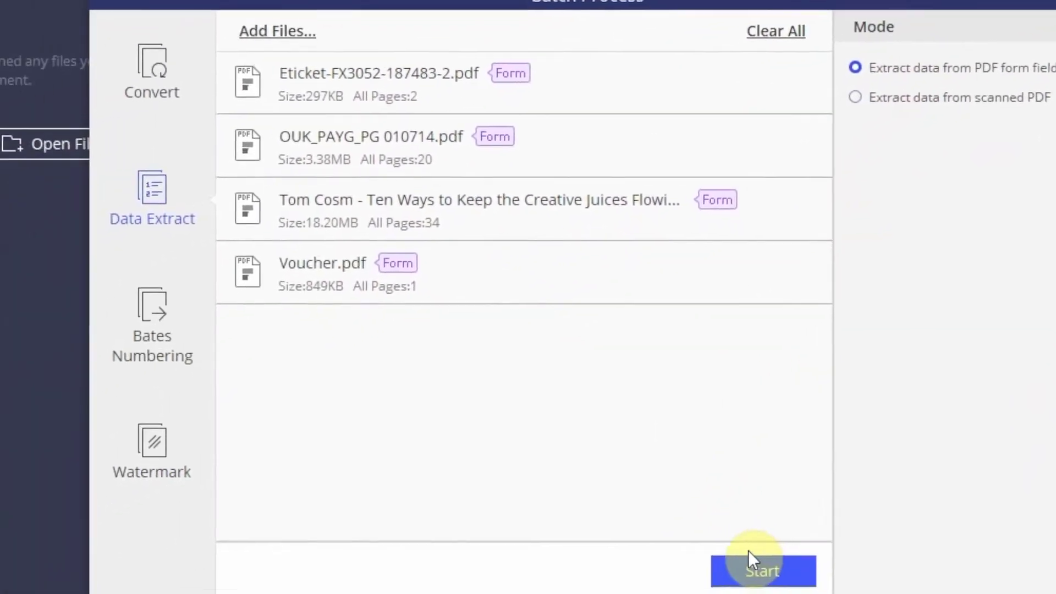
Extract the form data of the four PDFs into DataEtract.csv in the PDF folder
click(788, 540)
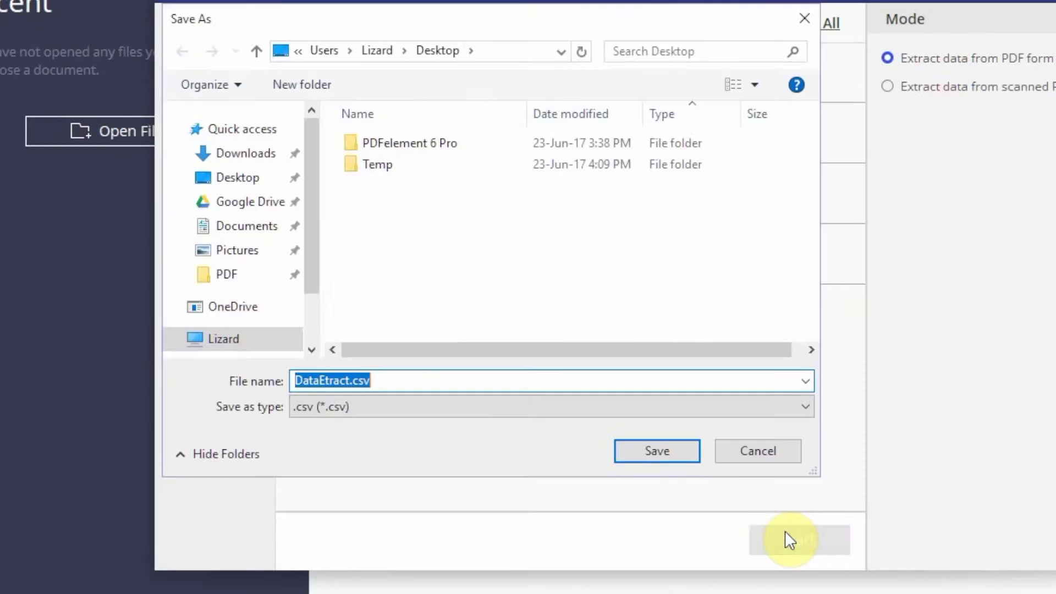
click(242, 275)
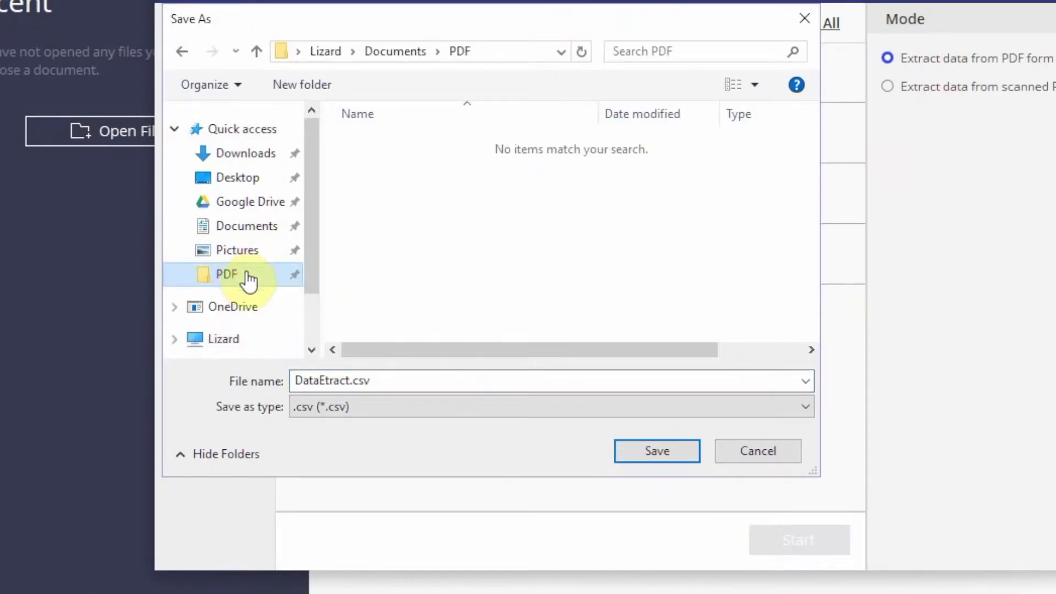
click(669, 460)
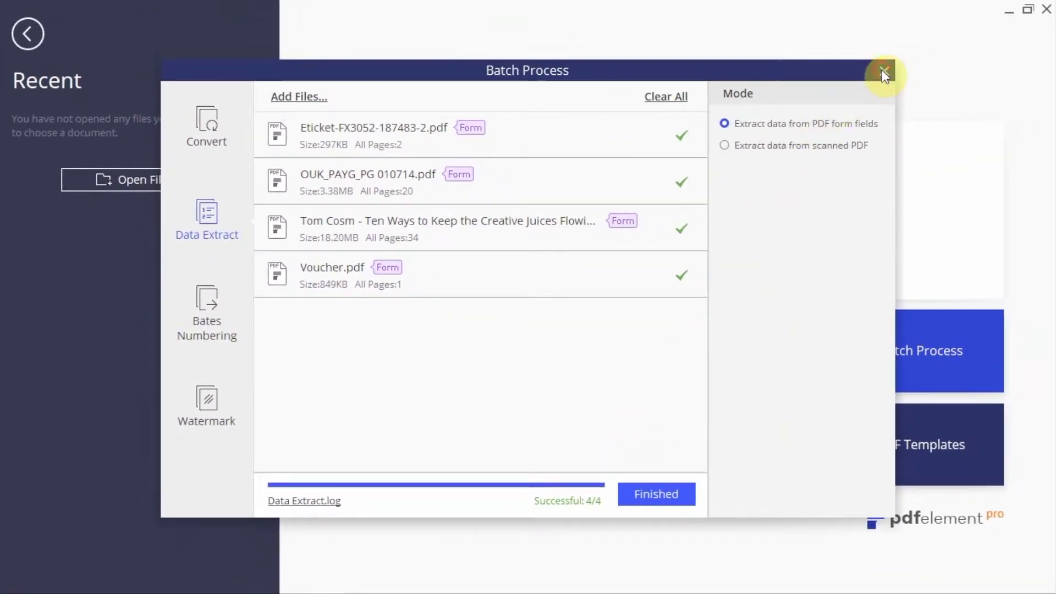
Close Batch Process, minimize PDFelement, and open DataEtract.csv to check the data
click(884, 72)
click(1012, 13)
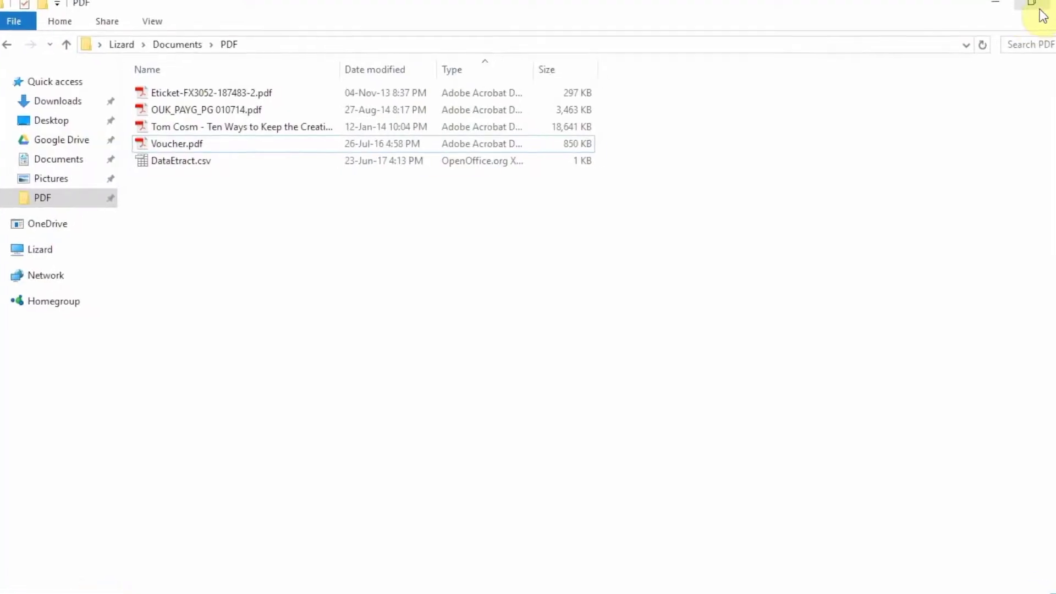
double_click(338, 226)
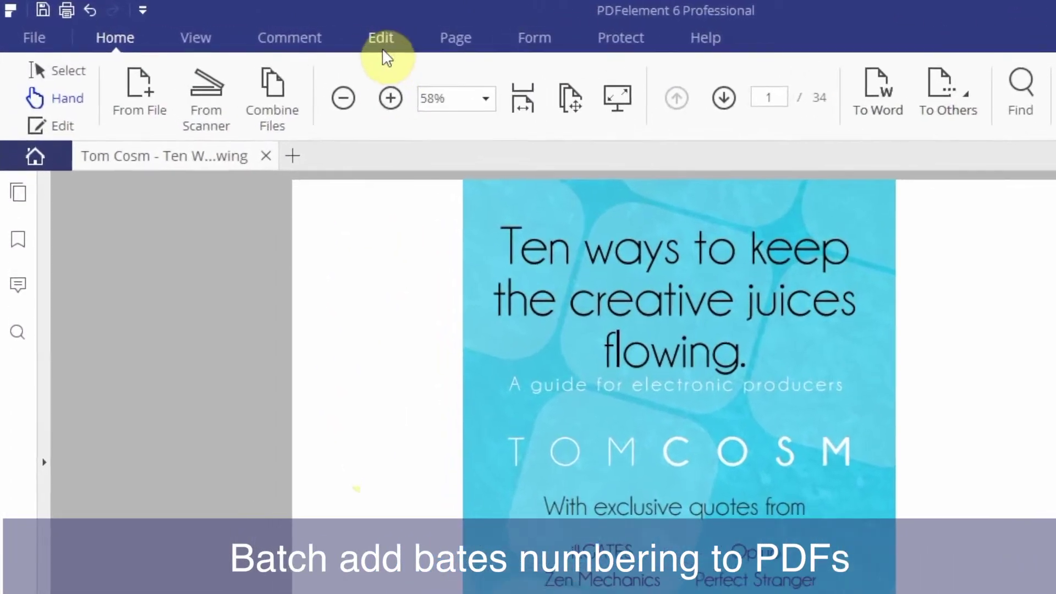
Start a new Bates numbering with prefix 'Page' and starting number 01
click(302, 31)
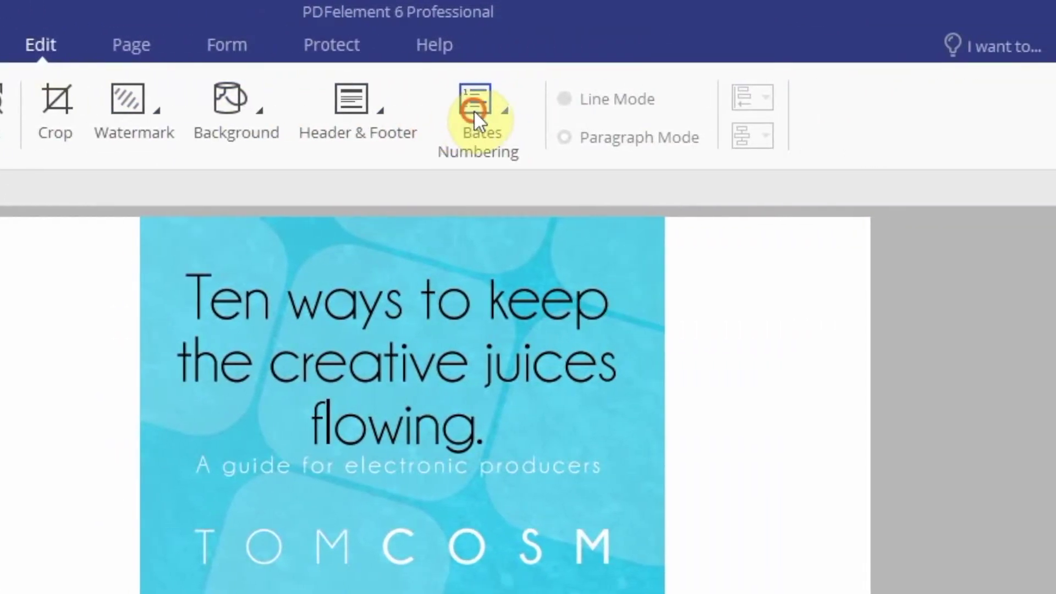
click(820, 103)
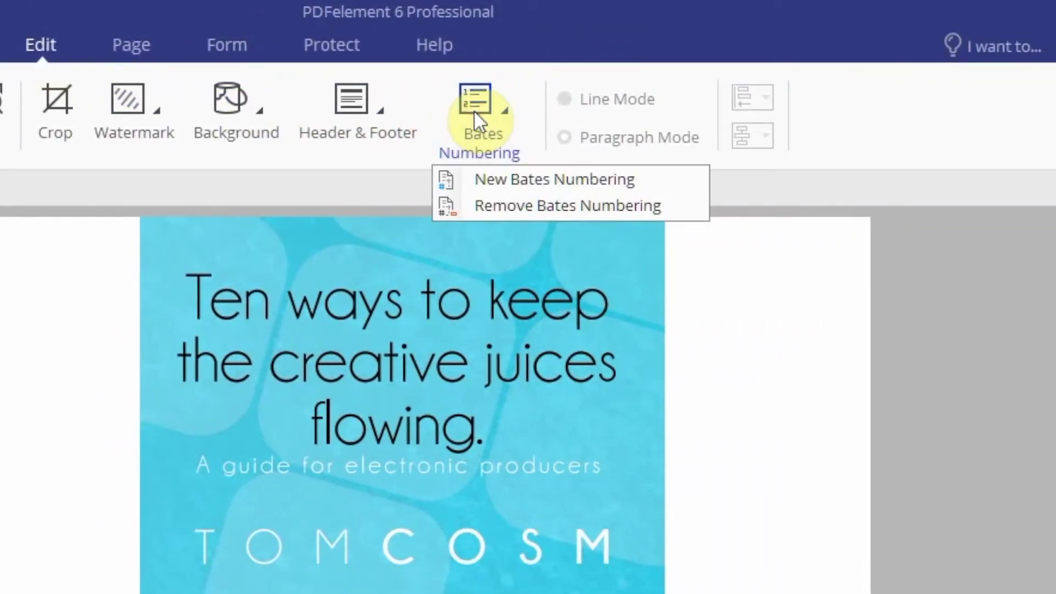
click(495, 176)
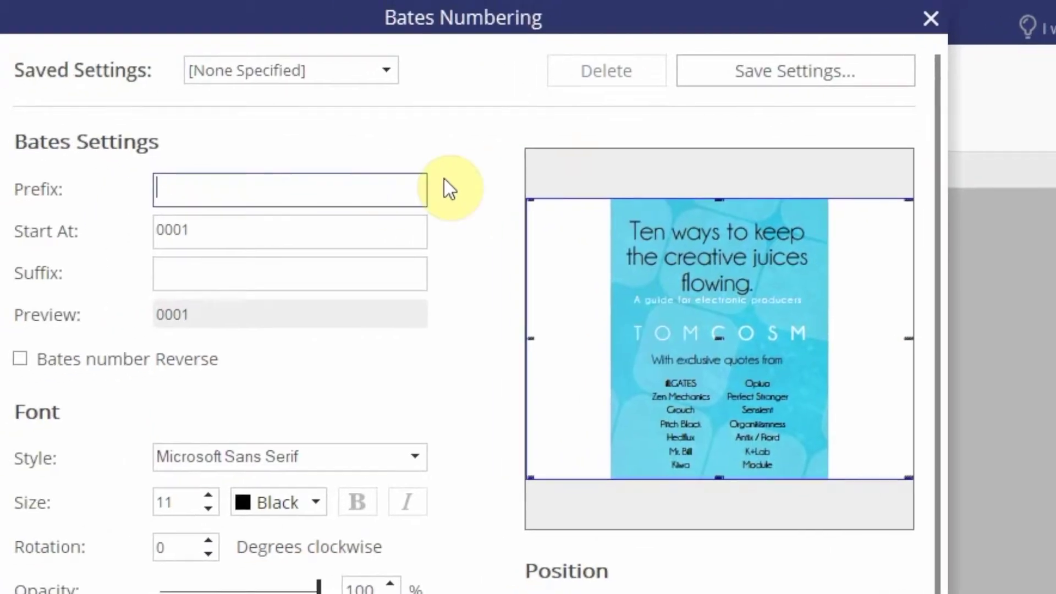
text(Page)
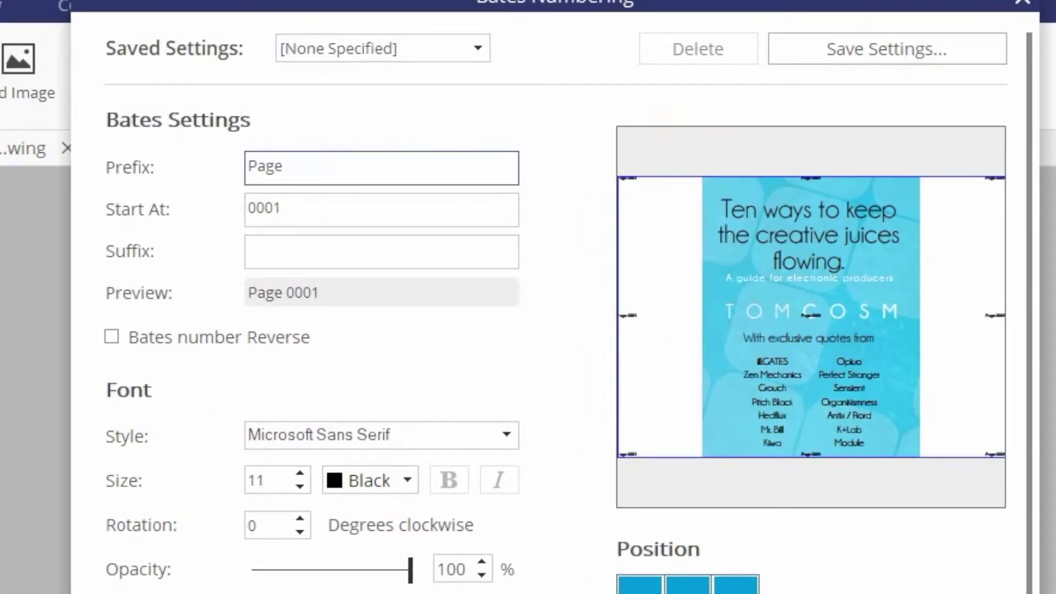
click(259, 208)
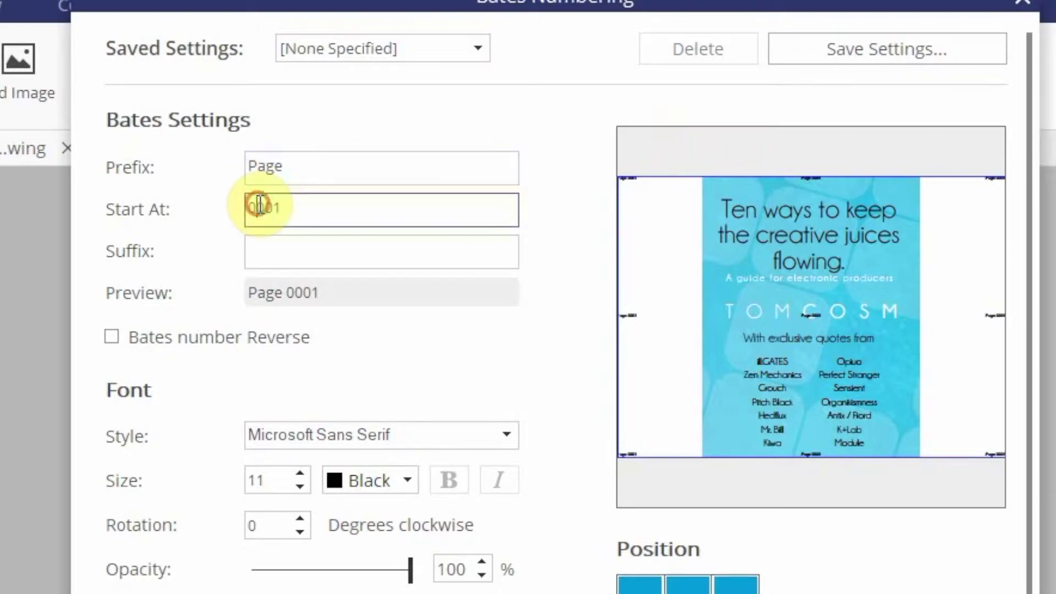
key(BackSpace)
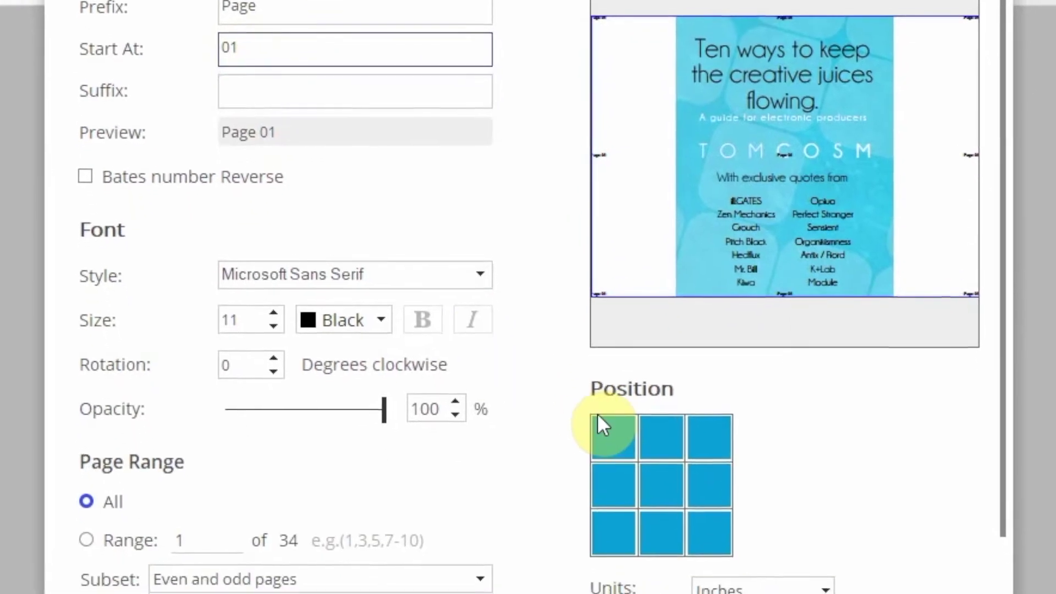
Deselect every Bates position except the bottom-right corner
click(608, 414)
click(659, 427)
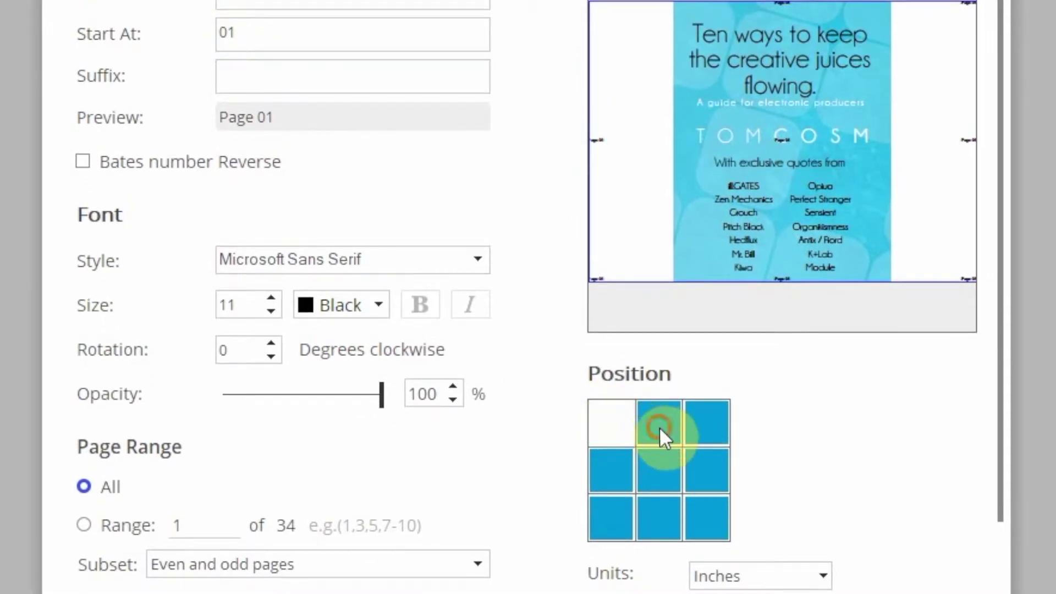
click(702, 431)
click(617, 467)
click(659, 471)
click(701, 473)
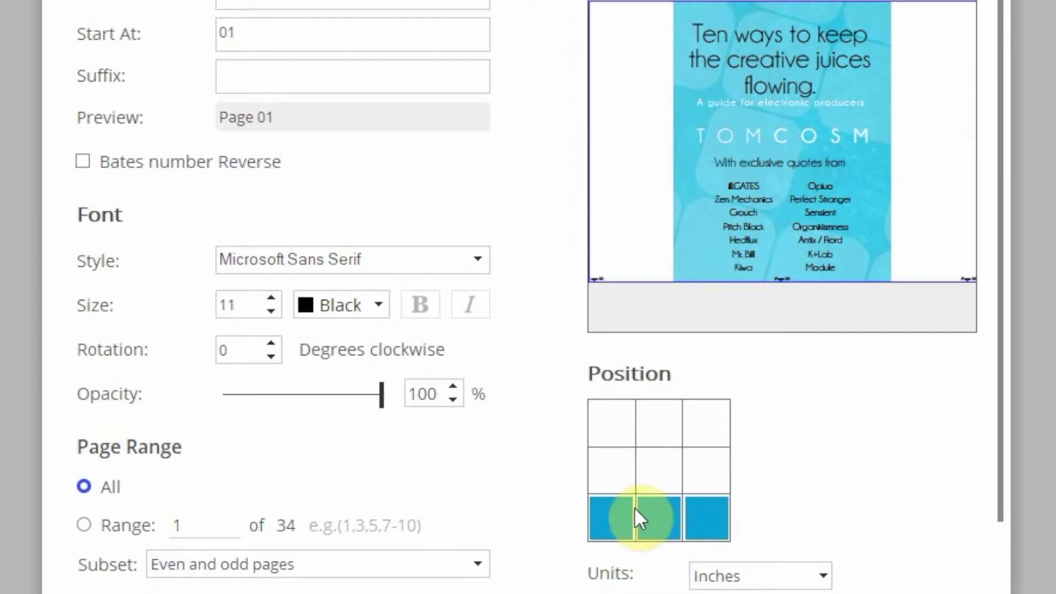
click(606, 518)
click(661, 517)
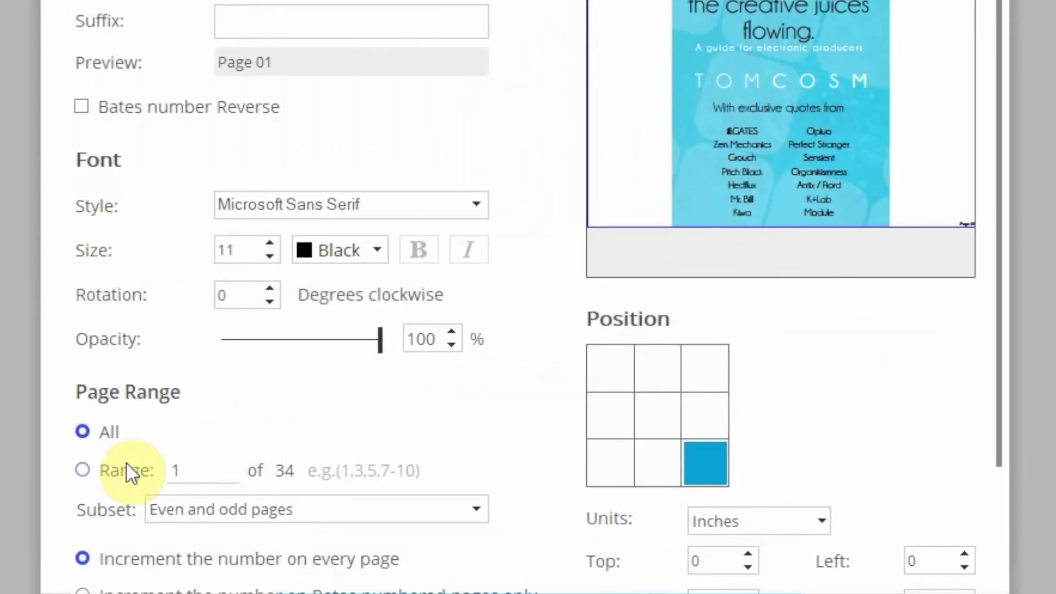
Limit Bates numbering to page range 2 in Helvetica, then bring up Save Settings
click(80, 471)
click(181, 468)
key(BackSpace)
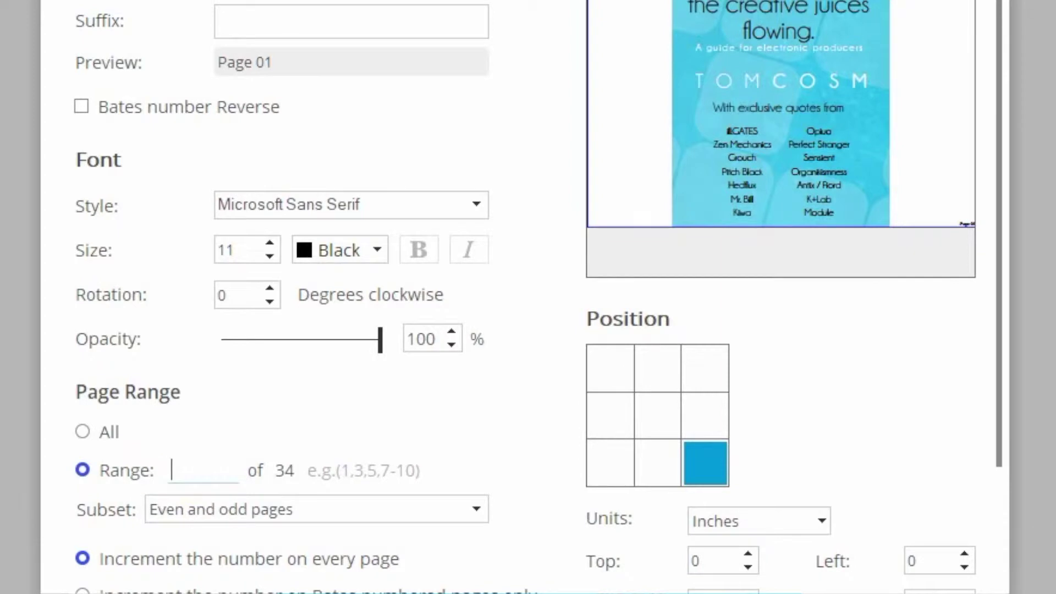
click(477, 203)
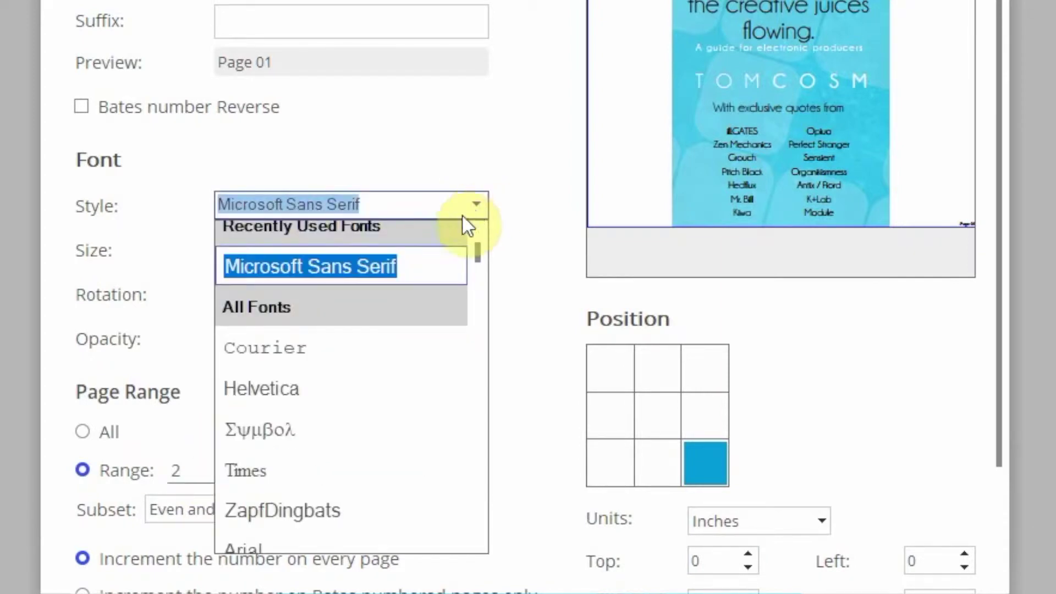
click(374, 388)
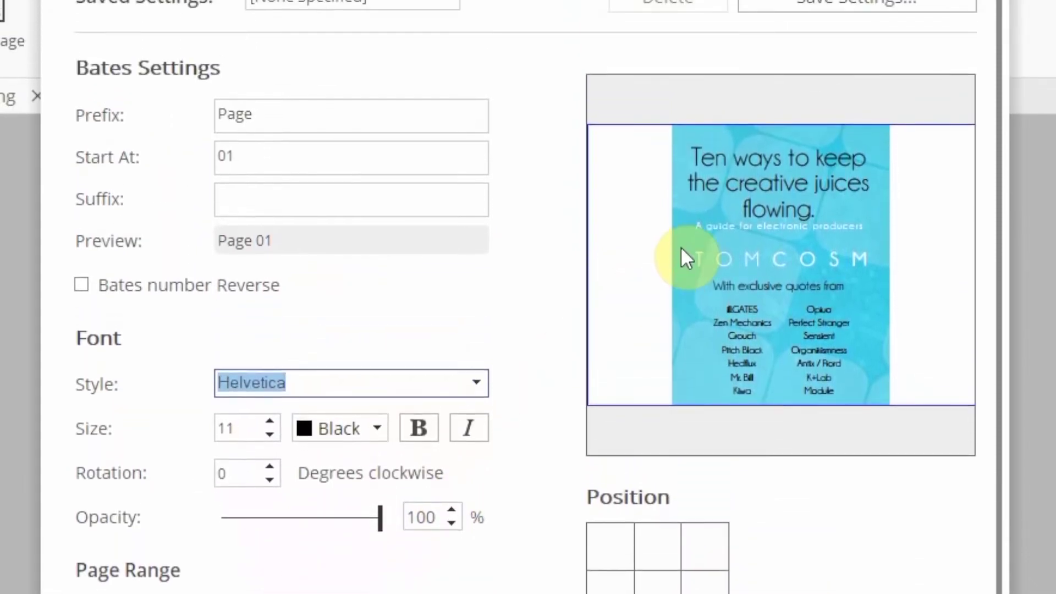
click(801, 49)
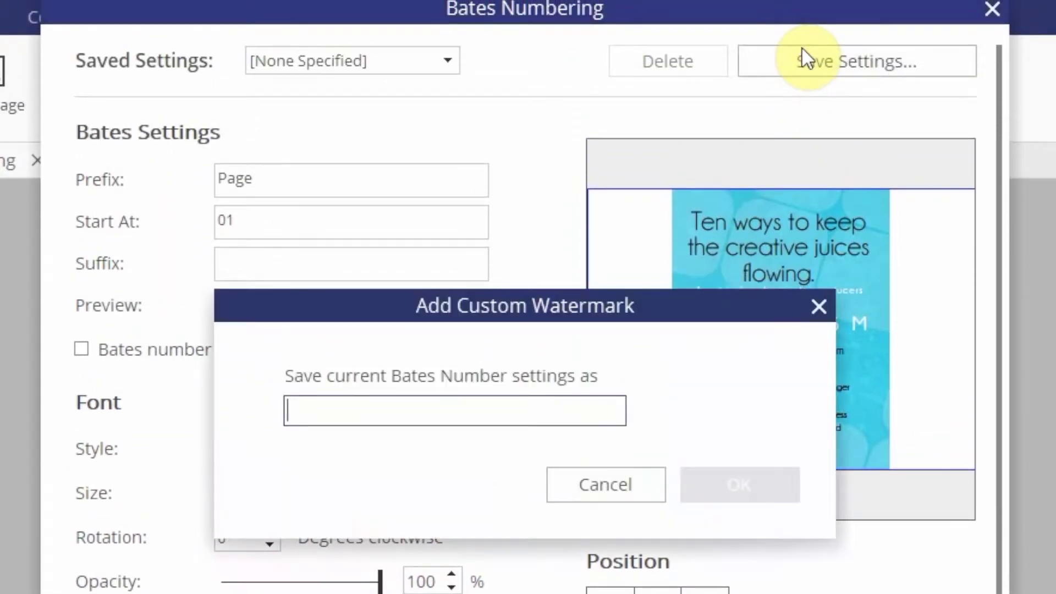
Name the saved Bates settings 'eBook' and confirm
text(eBook)
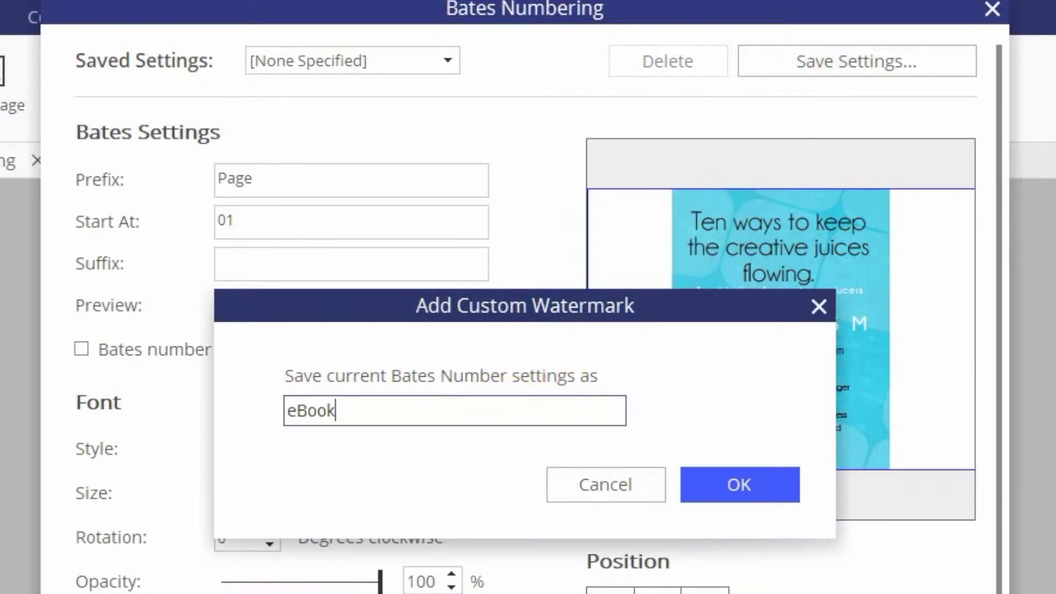
click(715, 492)
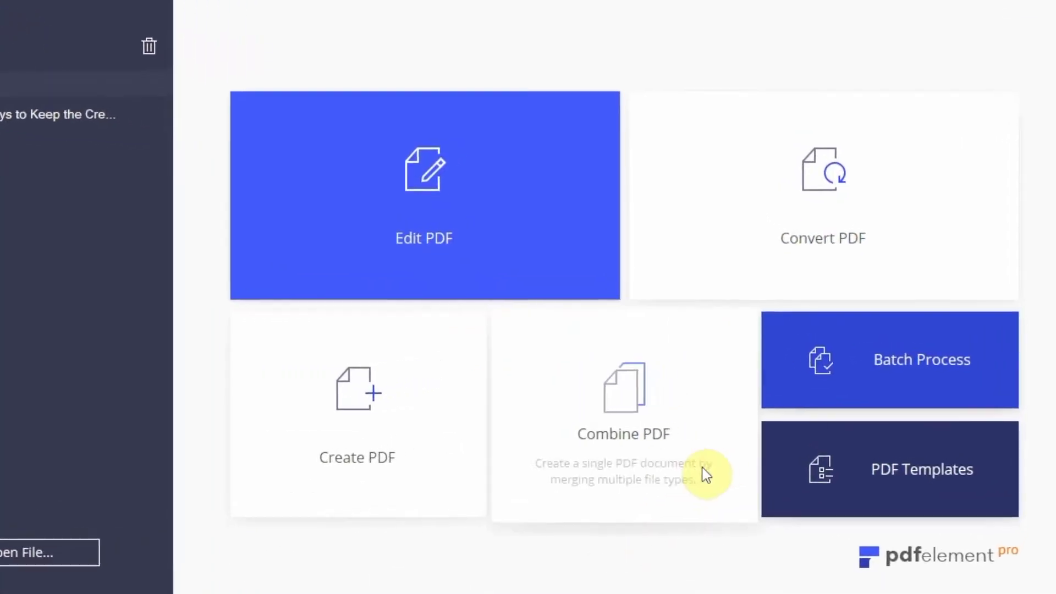
Batch-apply the saved eBook Bates configuration to the four eBook PDFs
click(820, 363)
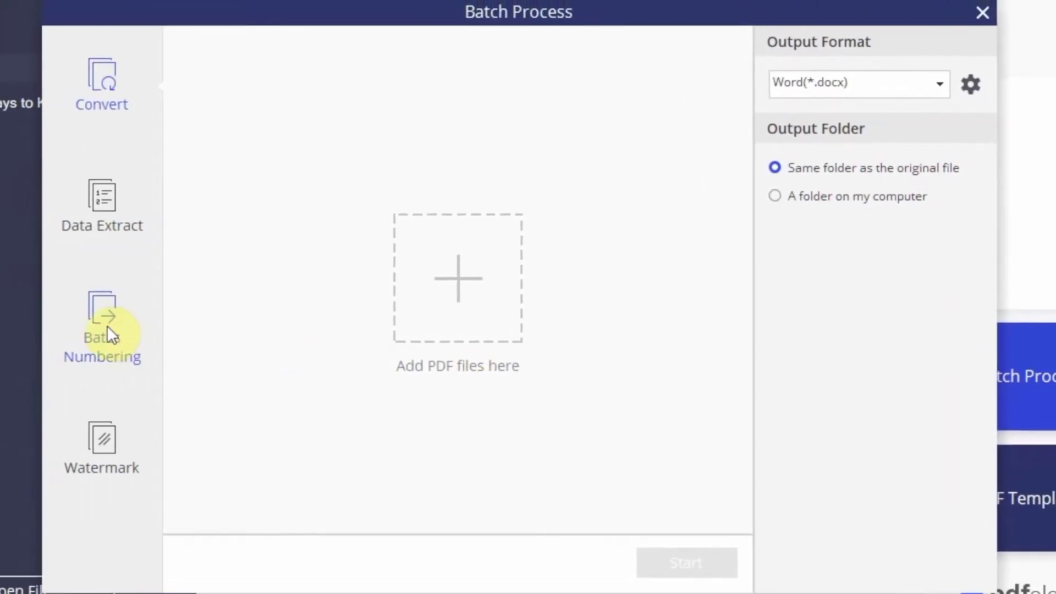
click(107, 325)
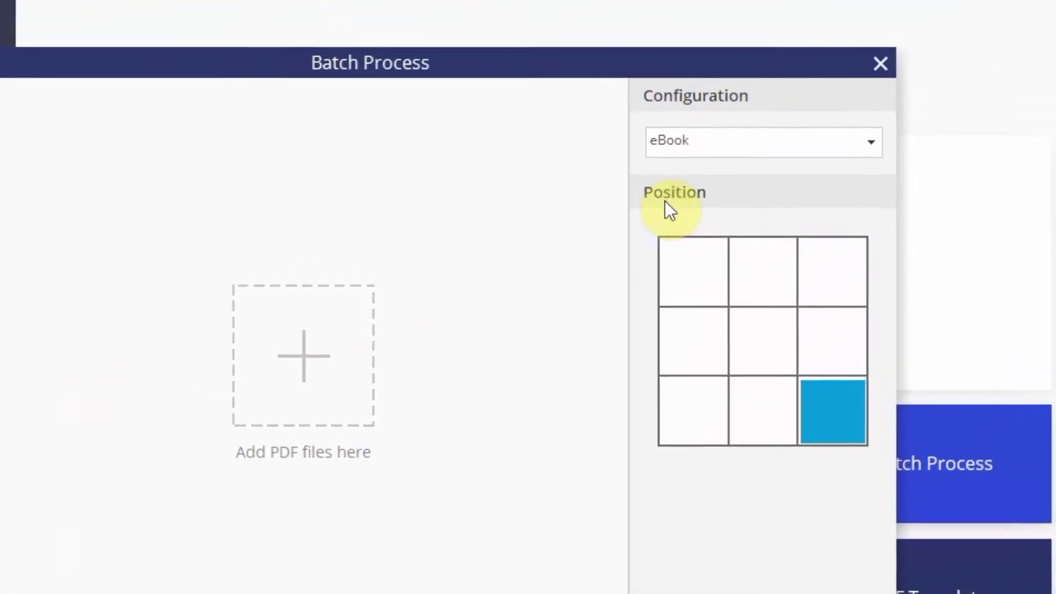
click(790, 142)
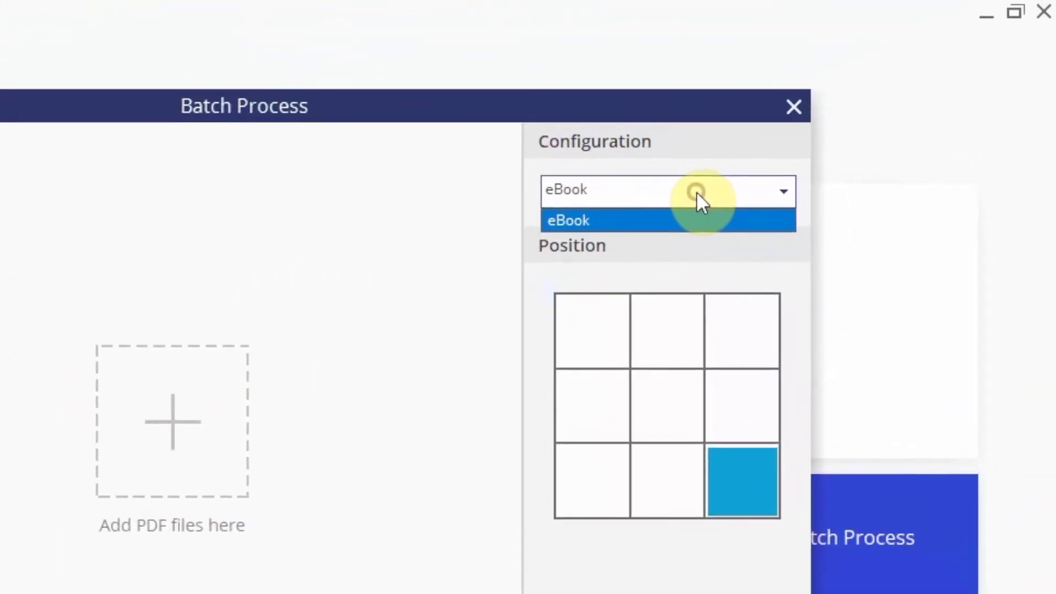
click(684, 223)
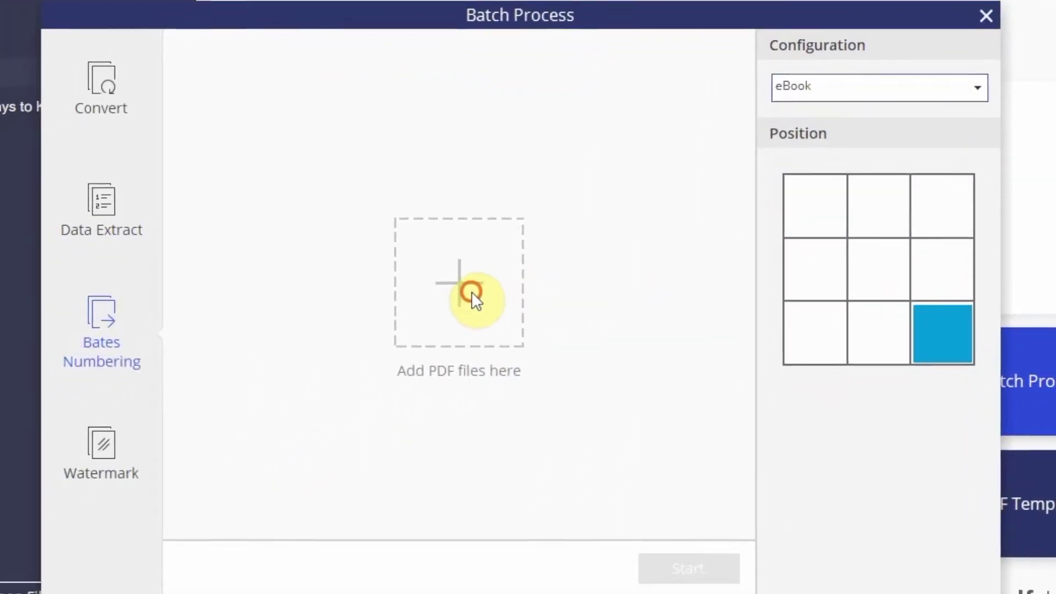
click(471, 291)
drag(299, 260, 281, 168)
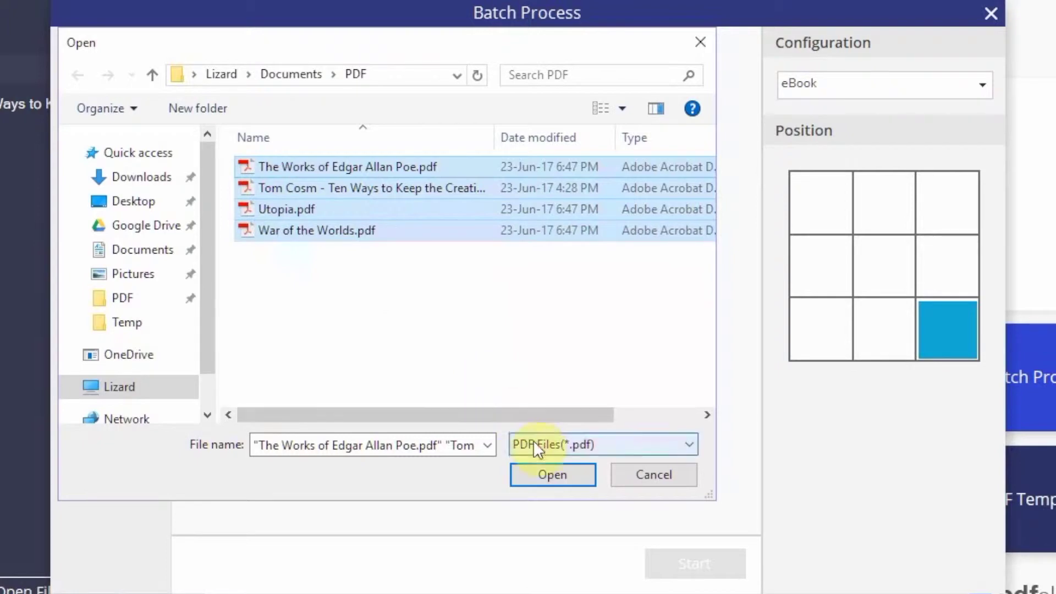
click(550, 469)
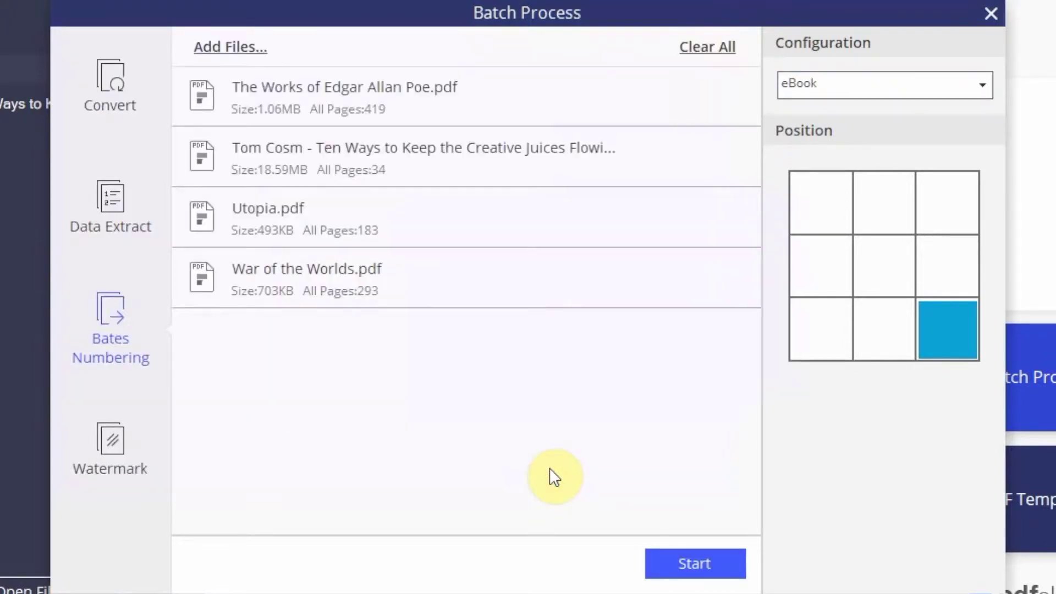
click(682, 563)
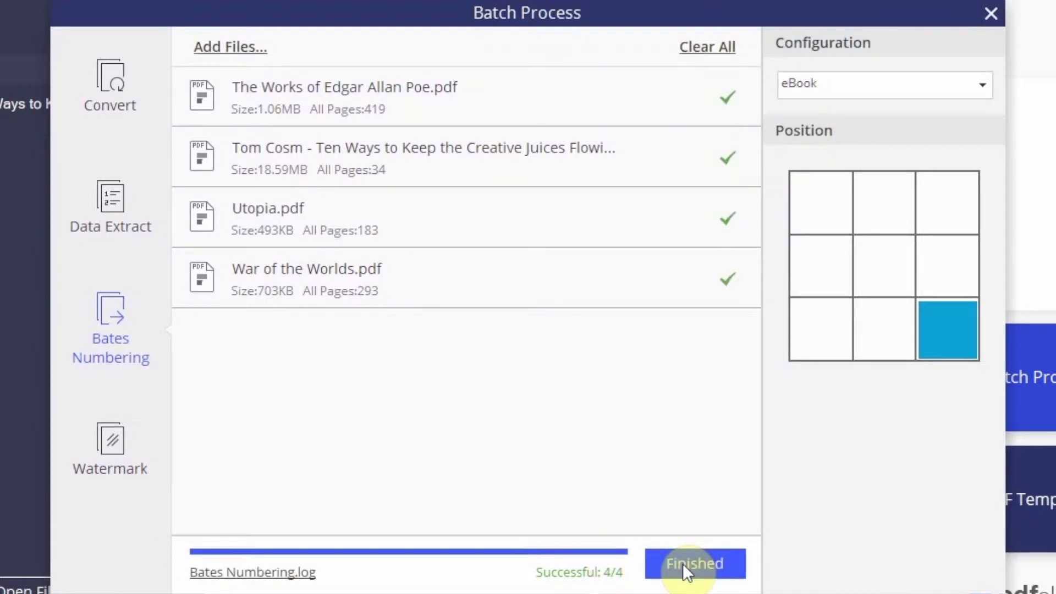
Open The Works of Edgar Allan Poe.pdf and scroll to check its Bates page numbers
click(682, 563)
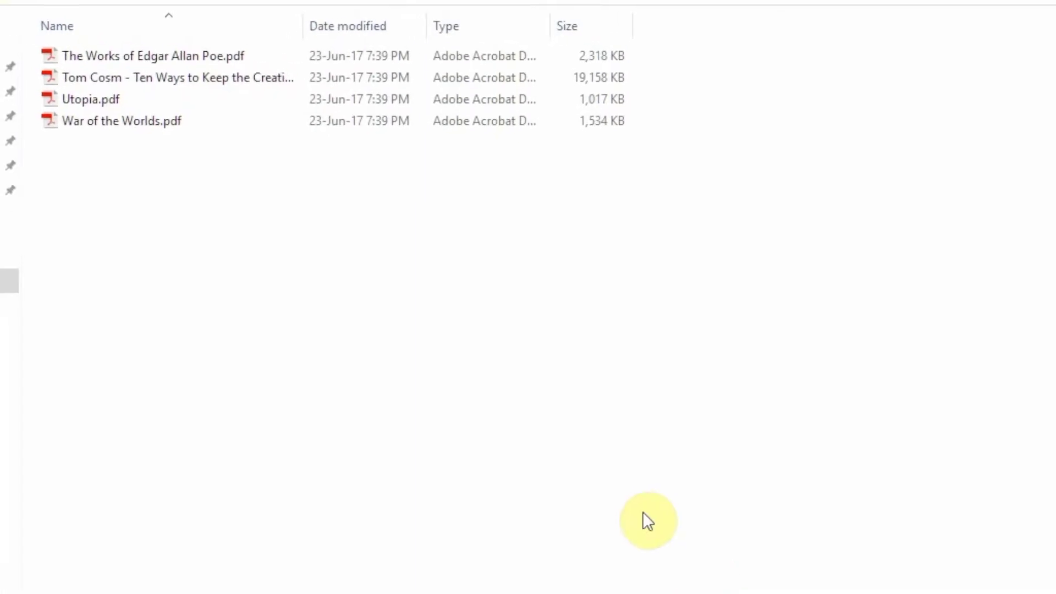
click(191, 56)
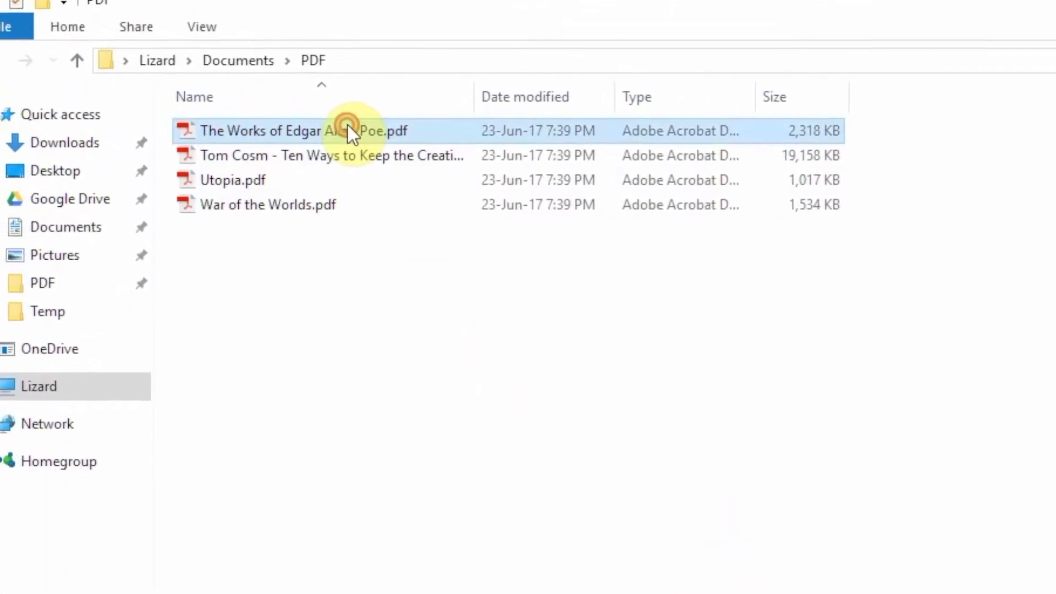
double_click(348, 128)
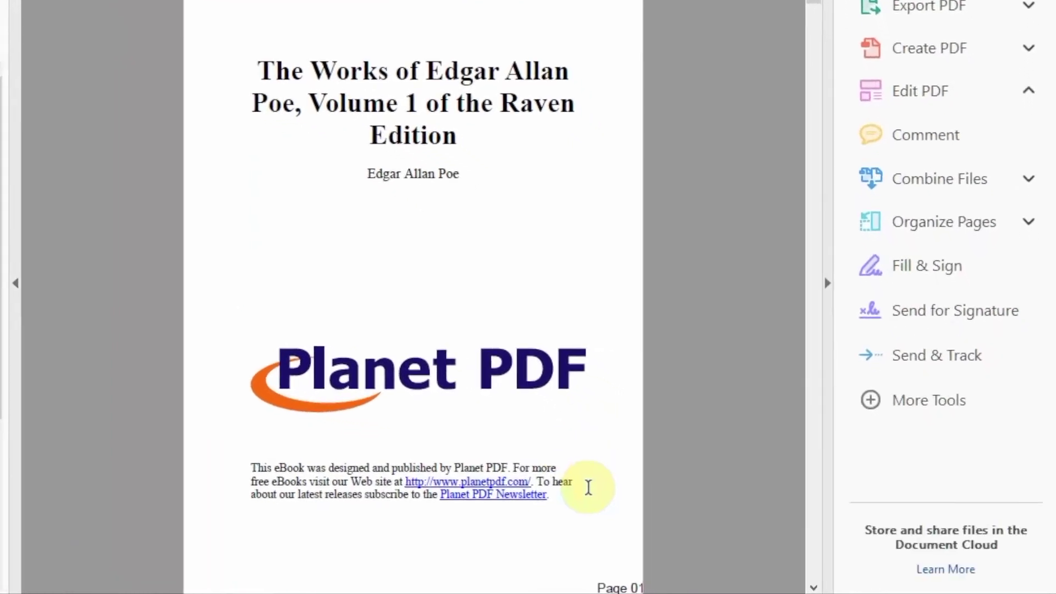
scroll(530, 572, down, 10)
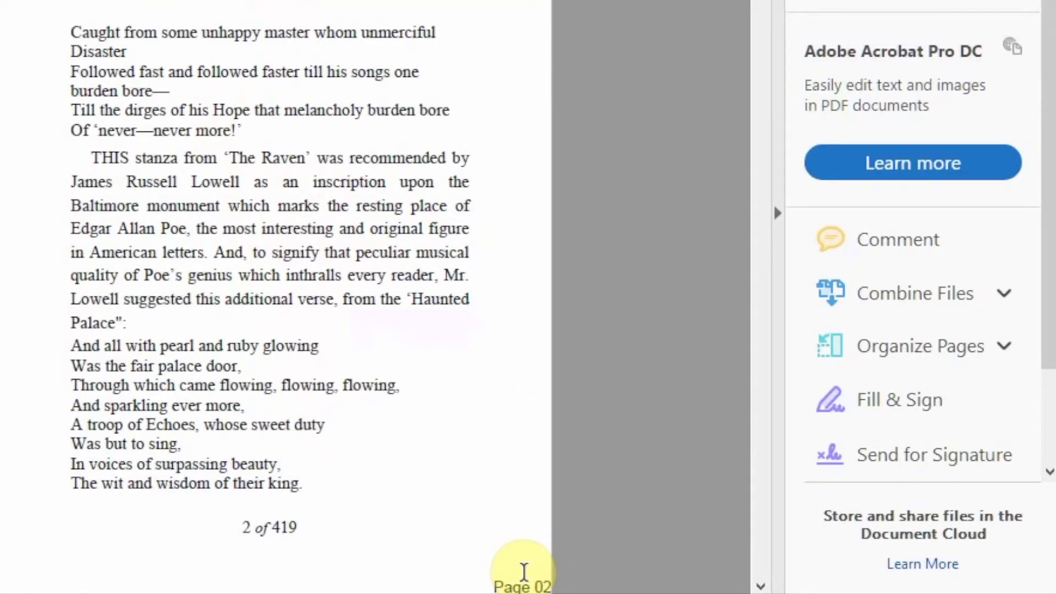
scroll(524, 572, down, 5)
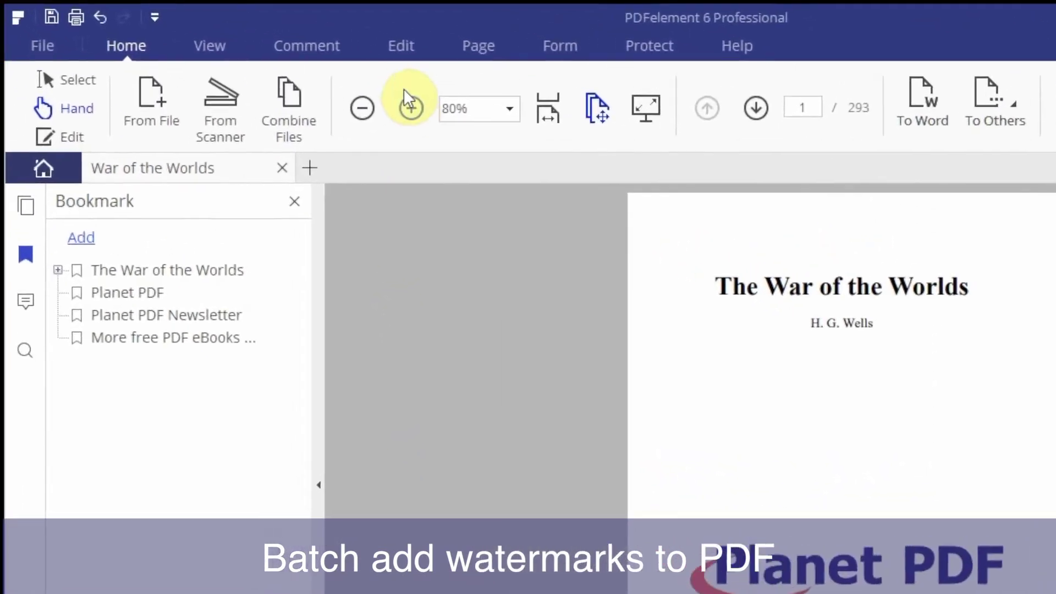
Create a new watermark reading 'PDFelement' in Helvetica at size 36
click(302, 31)
click(545, 109)
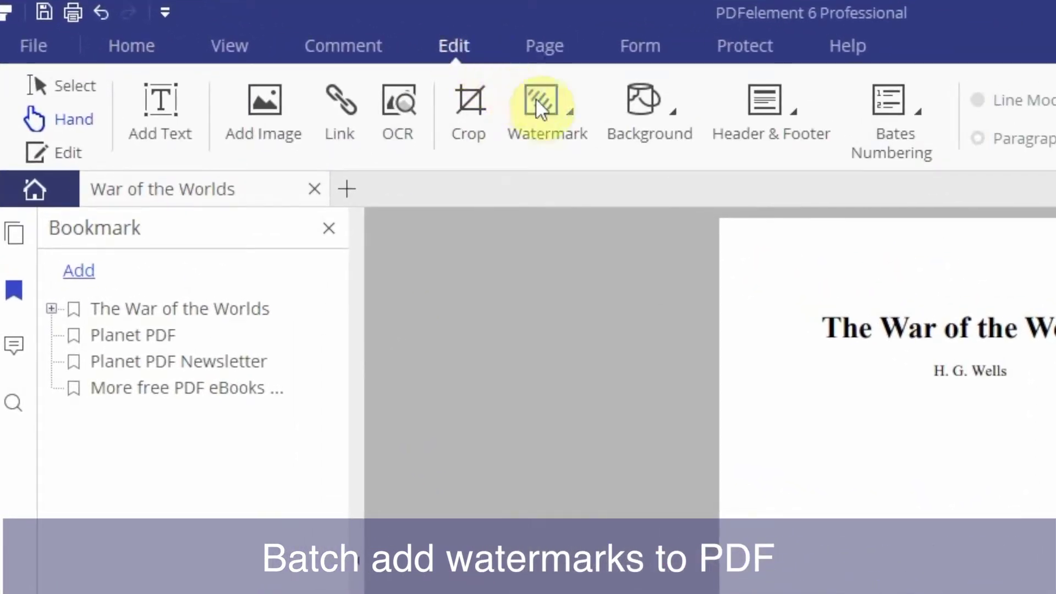
click(566, 179)
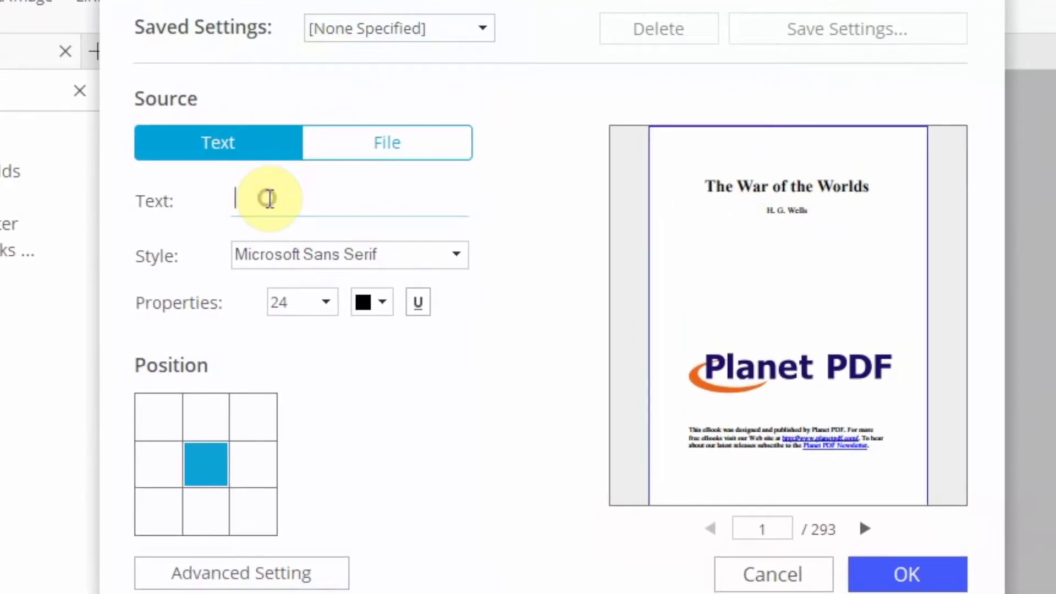
text(PDFelement)
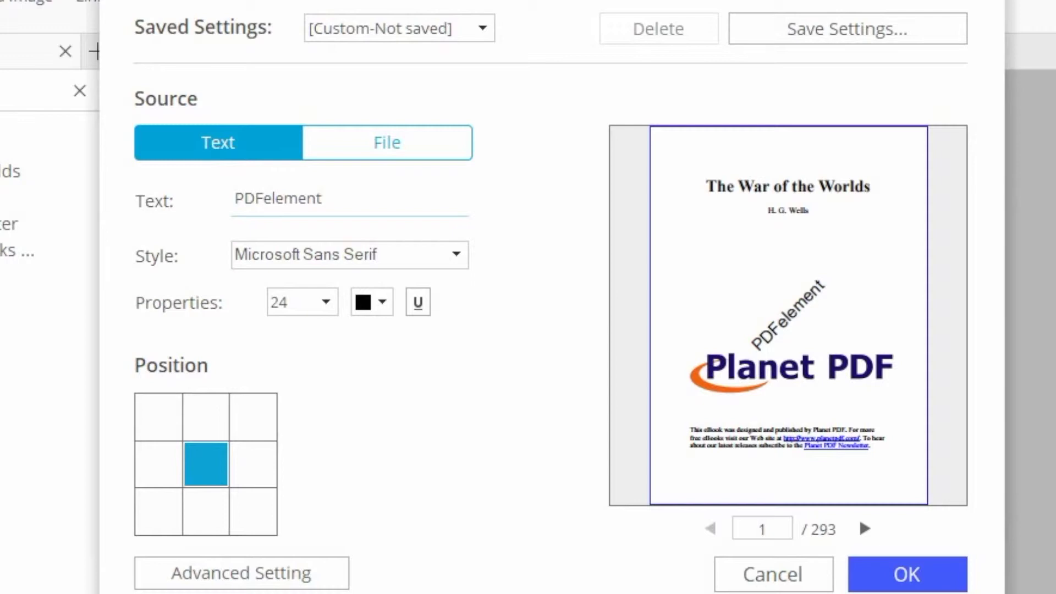
click(456, 254)
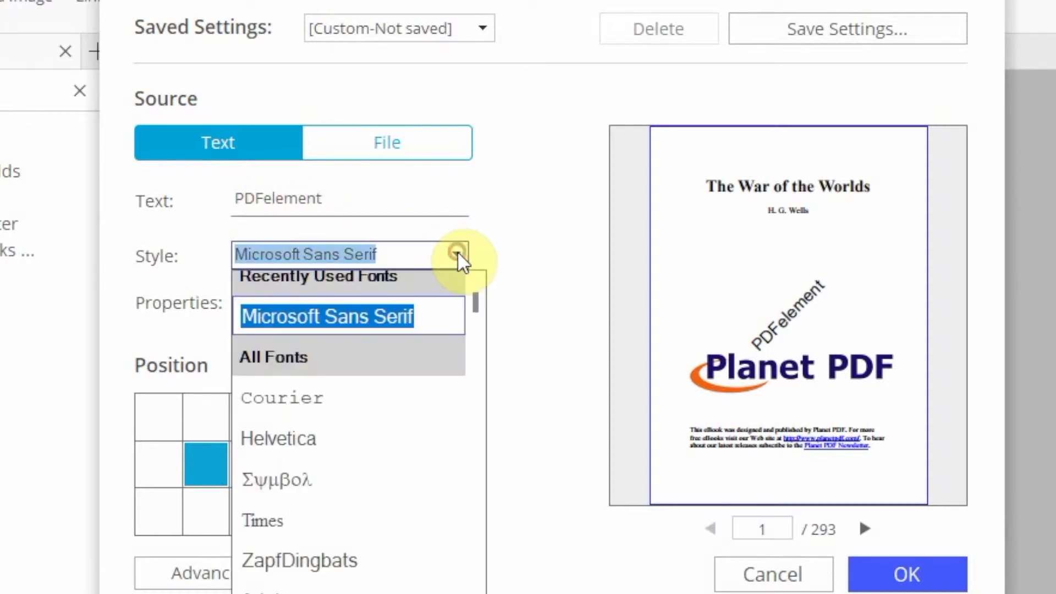
click(347, 438)
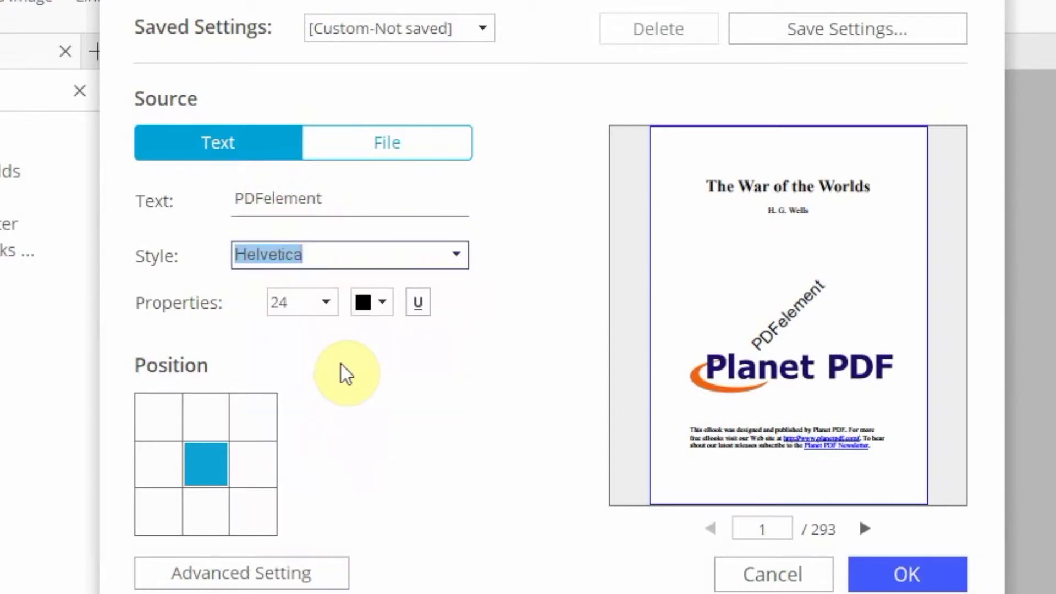
click(325, 307)
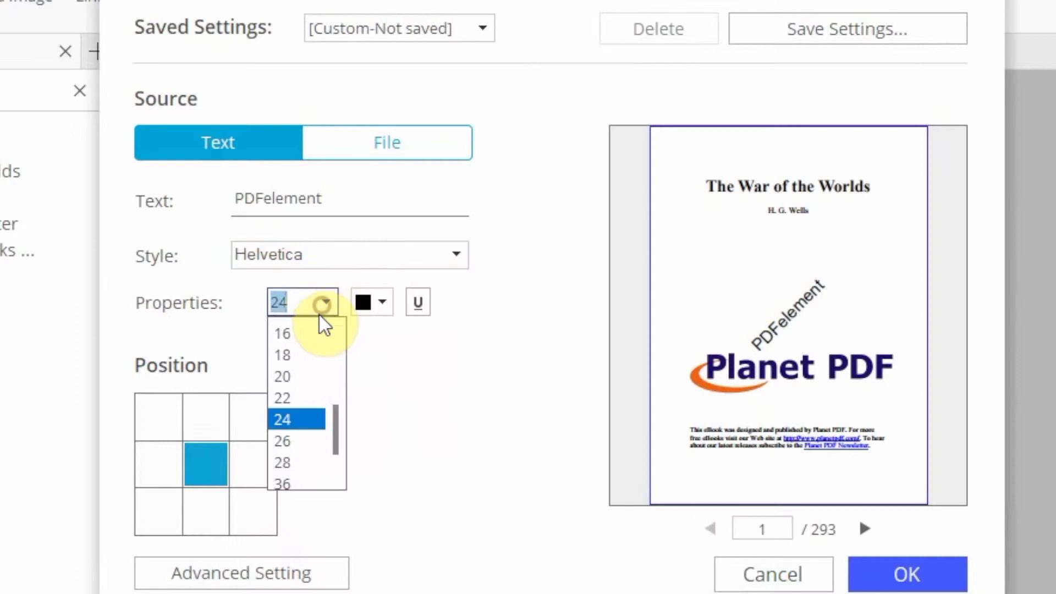
click(288, 485)
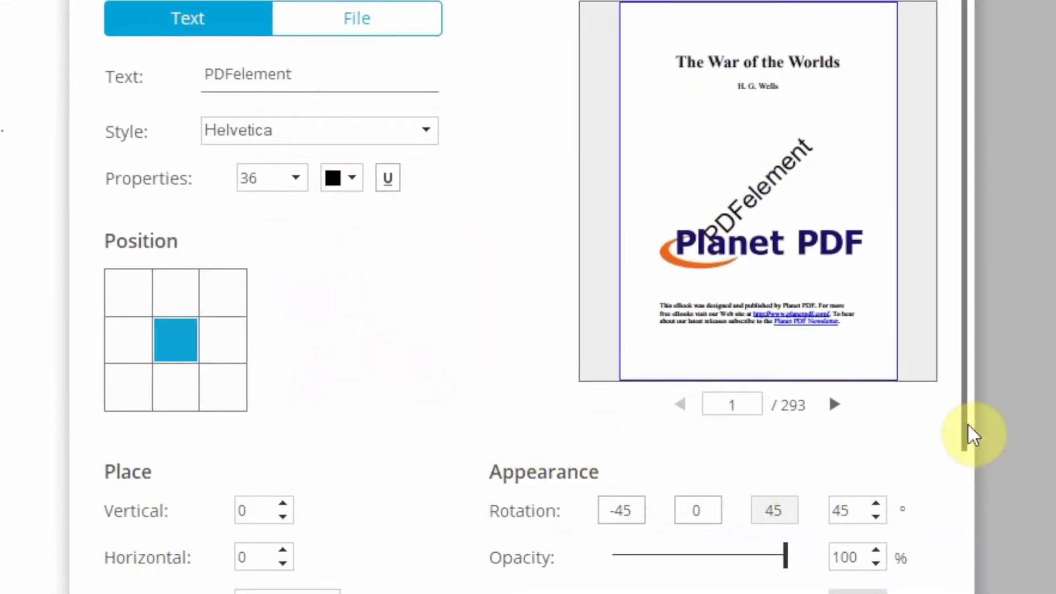
Lower the watermark opacity to 26% and limit it to the page range 2-5
drag(964, 434, 968, 524)
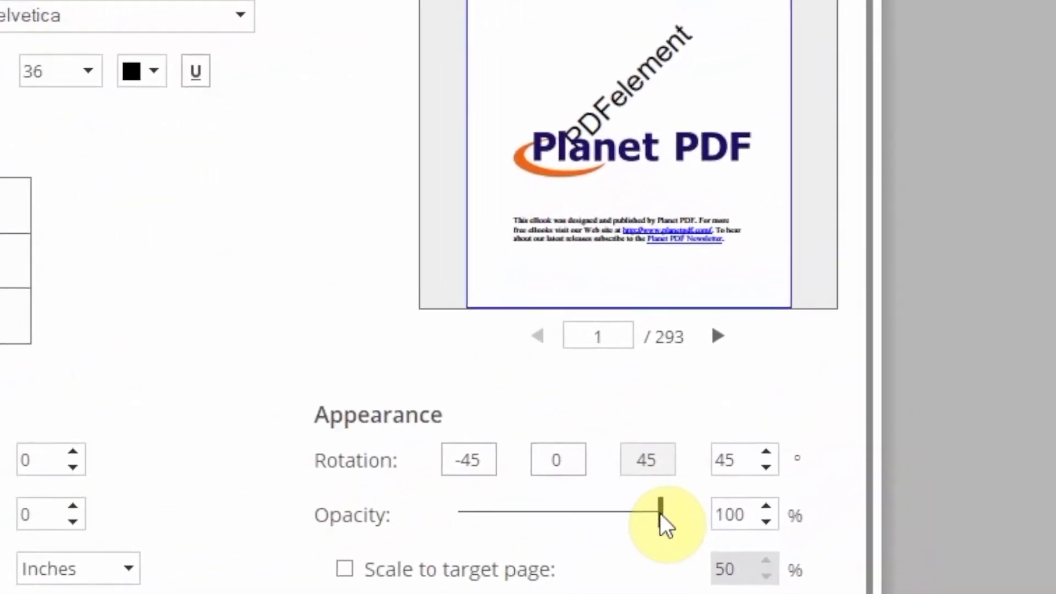
drag(661, 514, 511, 504)
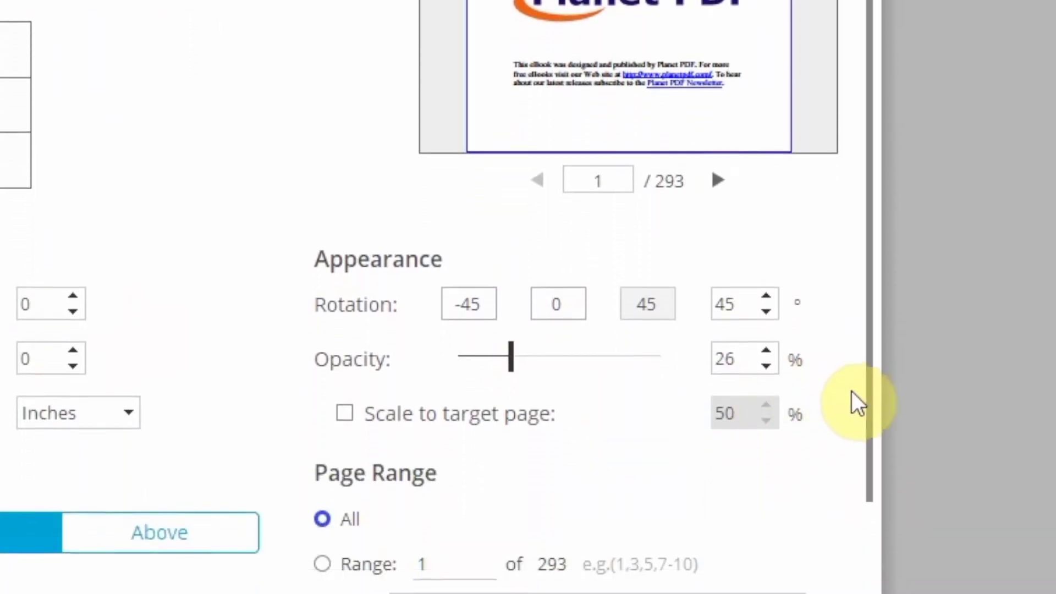
drag(868, 365, 870, 438)
click(320, 442)
click(440, 441)
drag(440, 441, 419, 440)
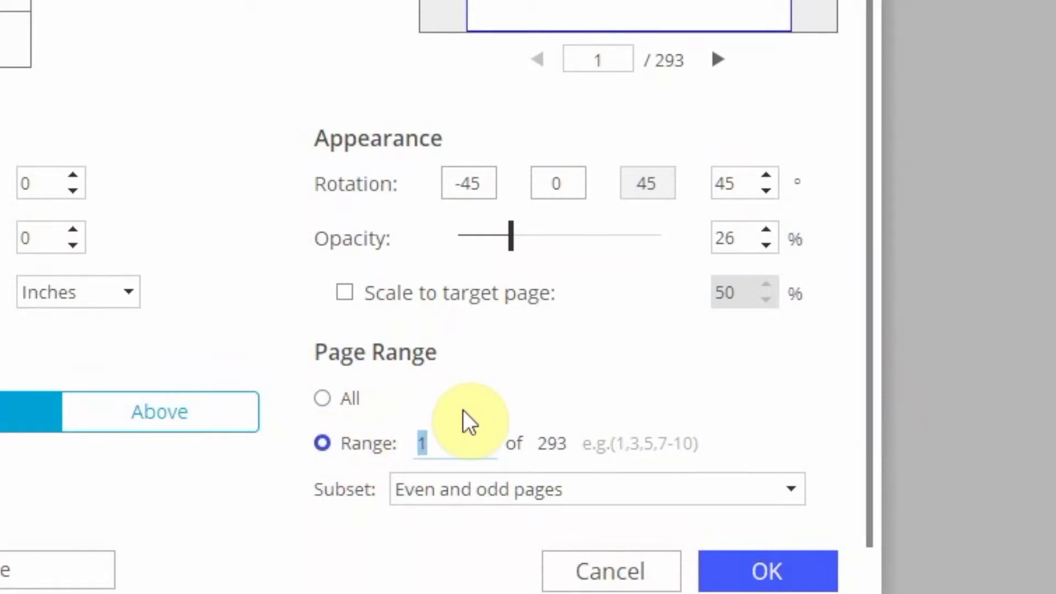
text(2-5)
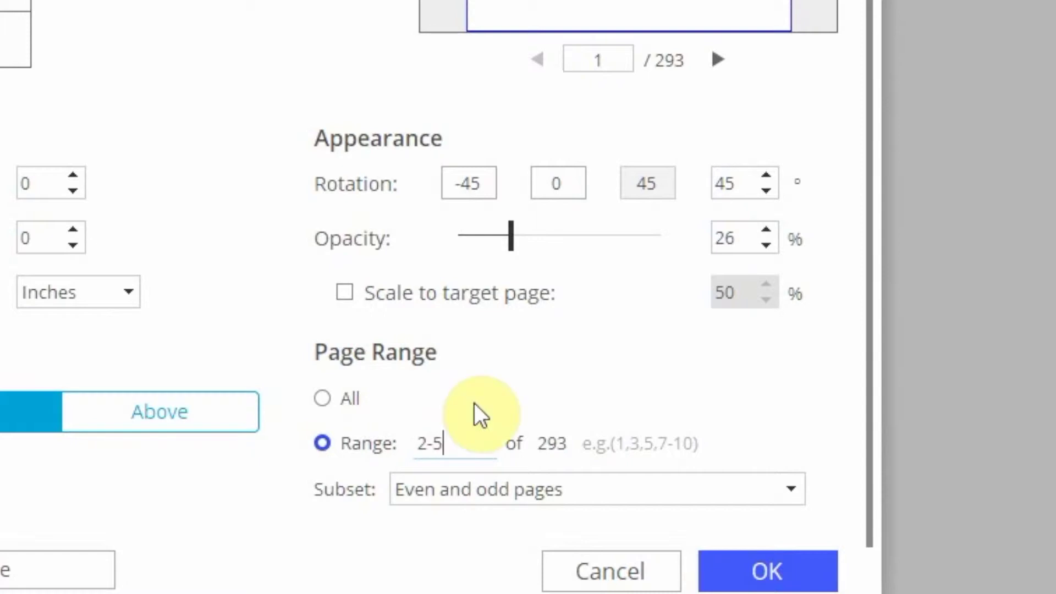
Scale the watermark to 50% of the target page and preview it through page 5
click(341, 288)
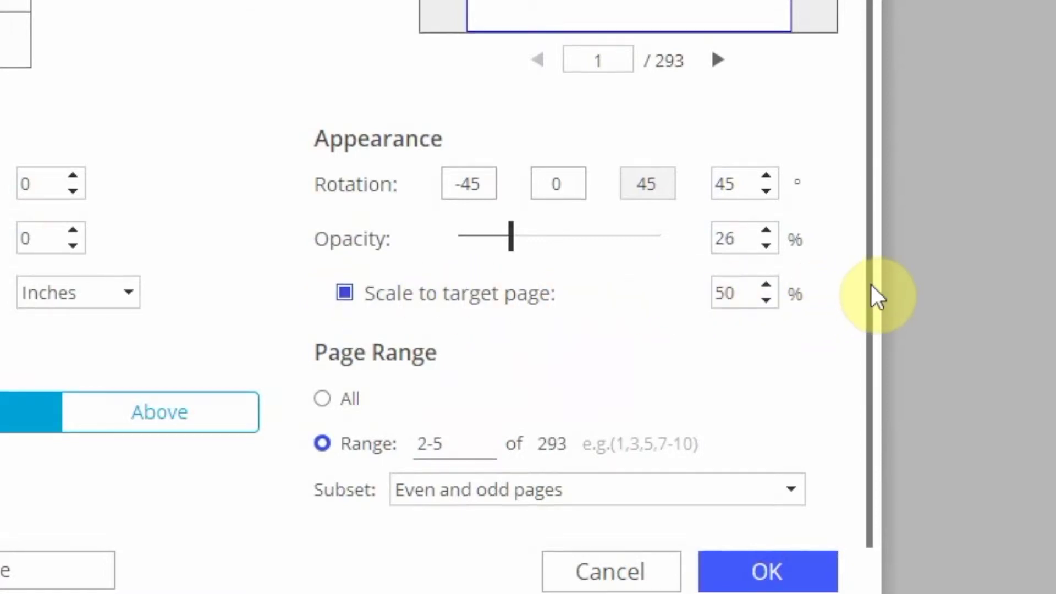
click(718, 489)
click(717, 488)
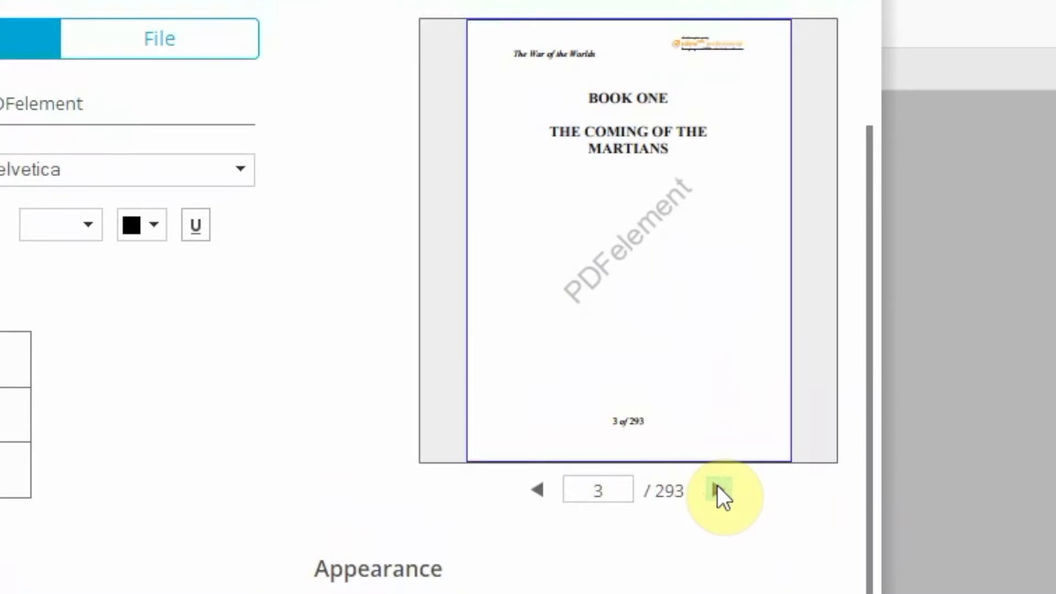
click(717, 489)
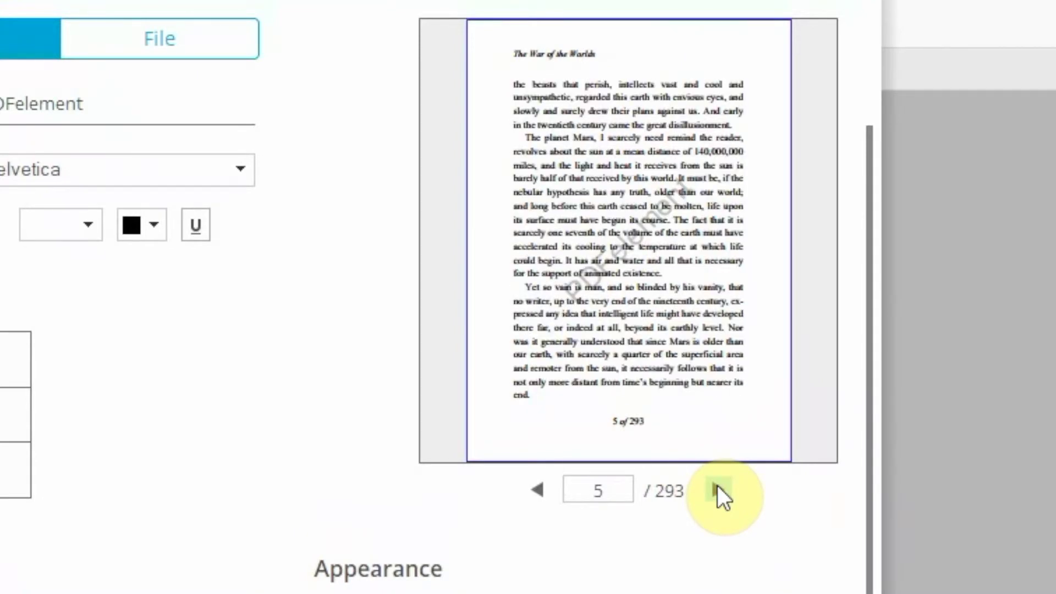
click(718, 489)
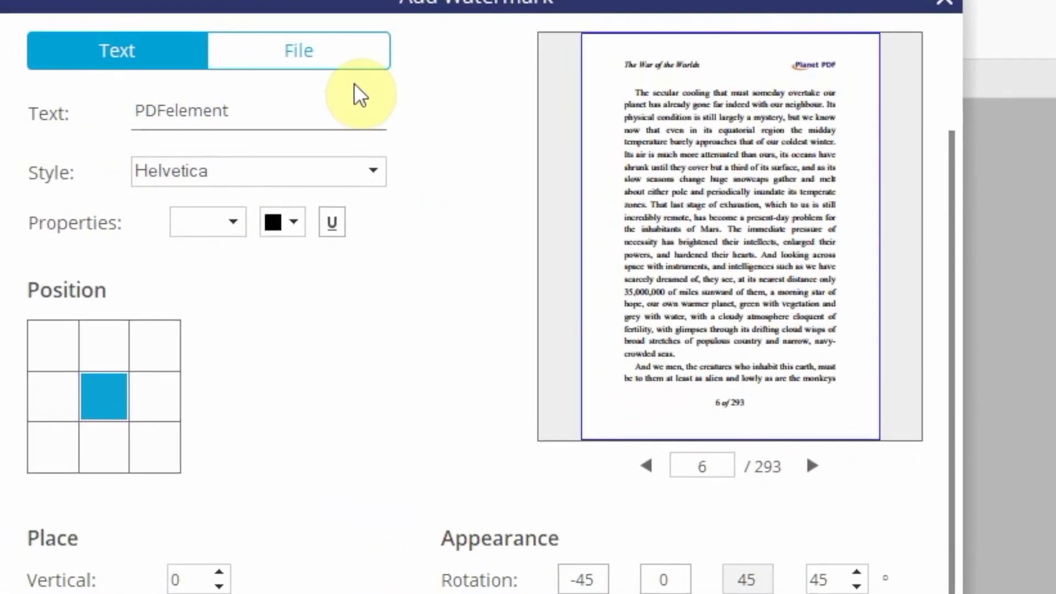
Use the image pdf logo color.png as the watermark and preview it on page 2
click(367, 70)
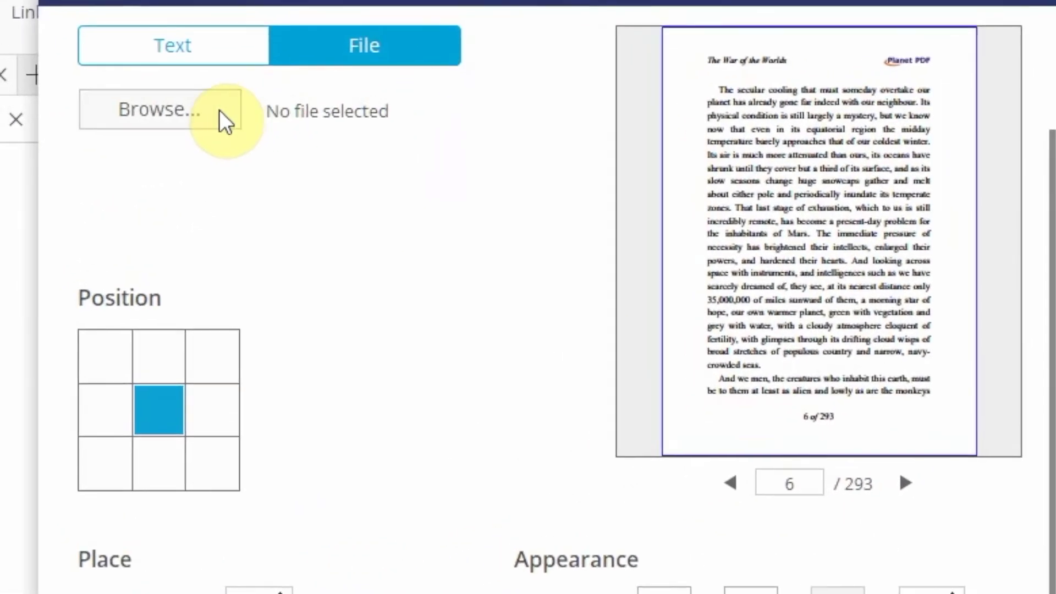
click(207, 117)
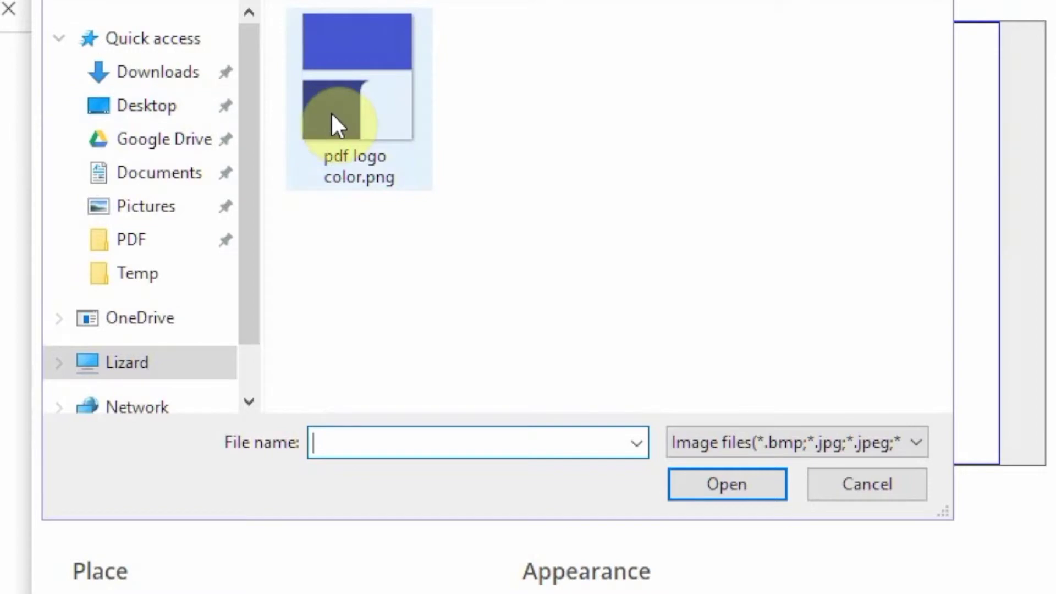
click(332, 117)
click(724, 481)
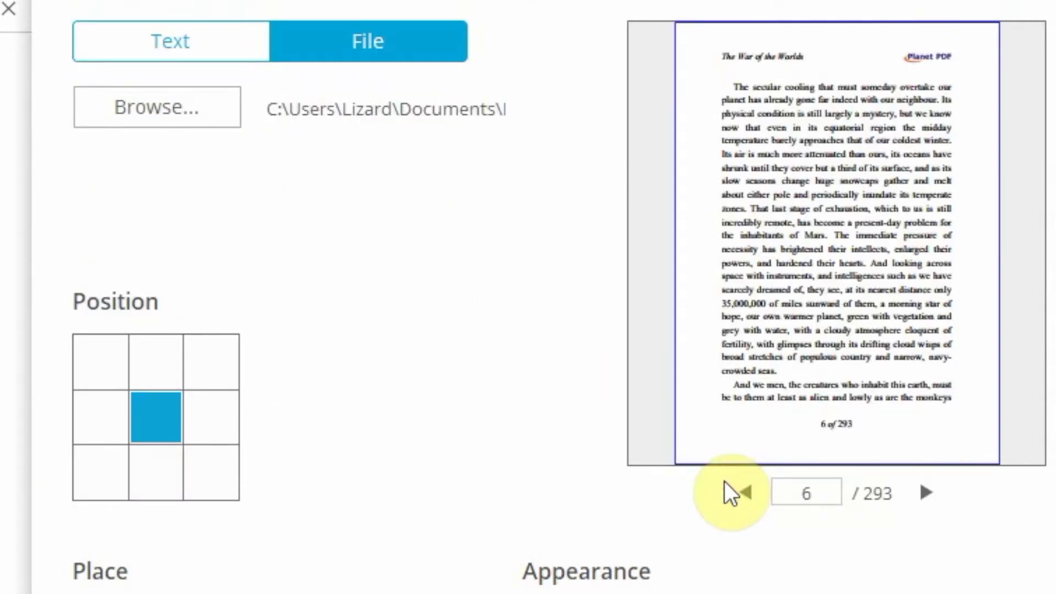
click(753, 489)
click(753, 490)
click(753, 489)
click(753, 490)
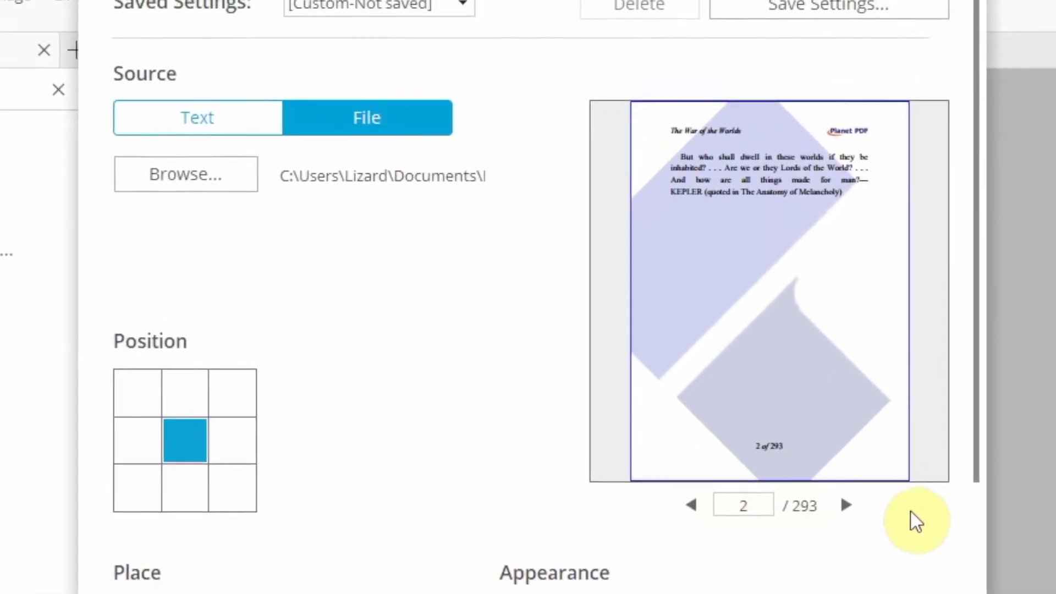
drag(976, 465, 985, 572)
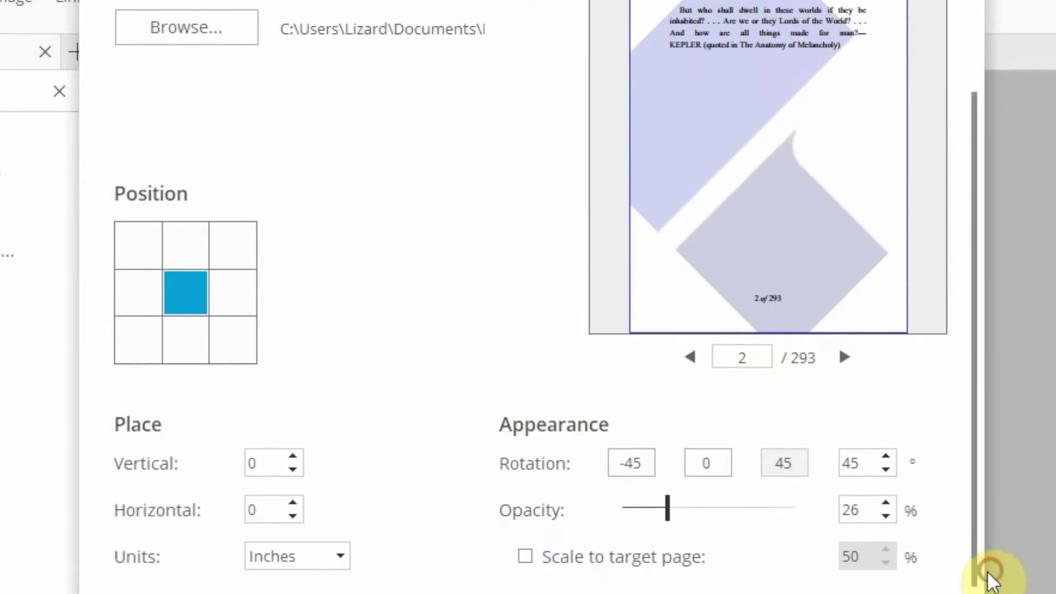
Scale the logo to 50% of the page and settle on the centre position
click(526, 555)
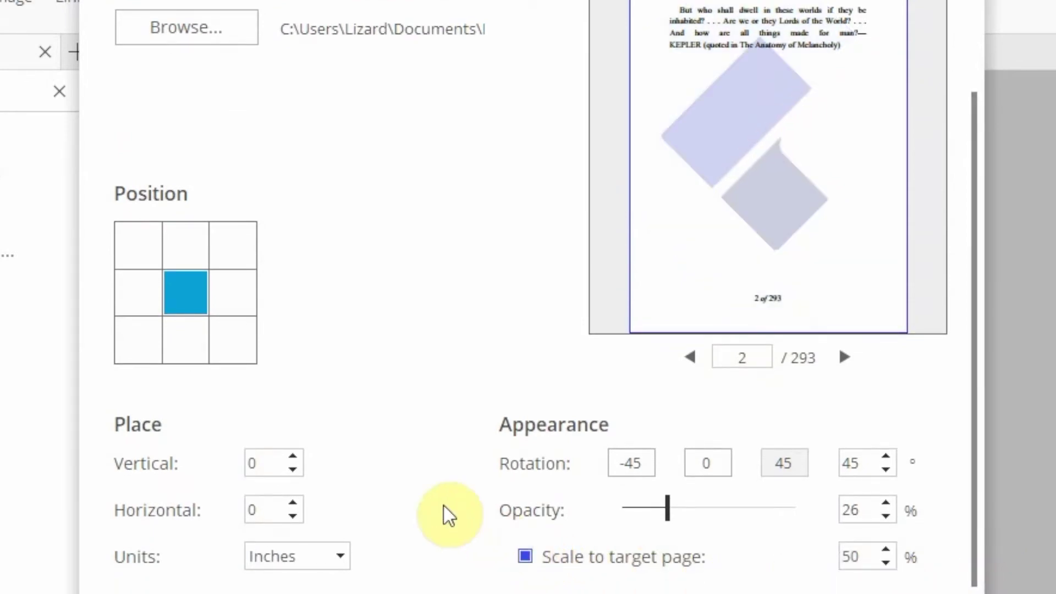
click(231, 342)
click(232, 300)
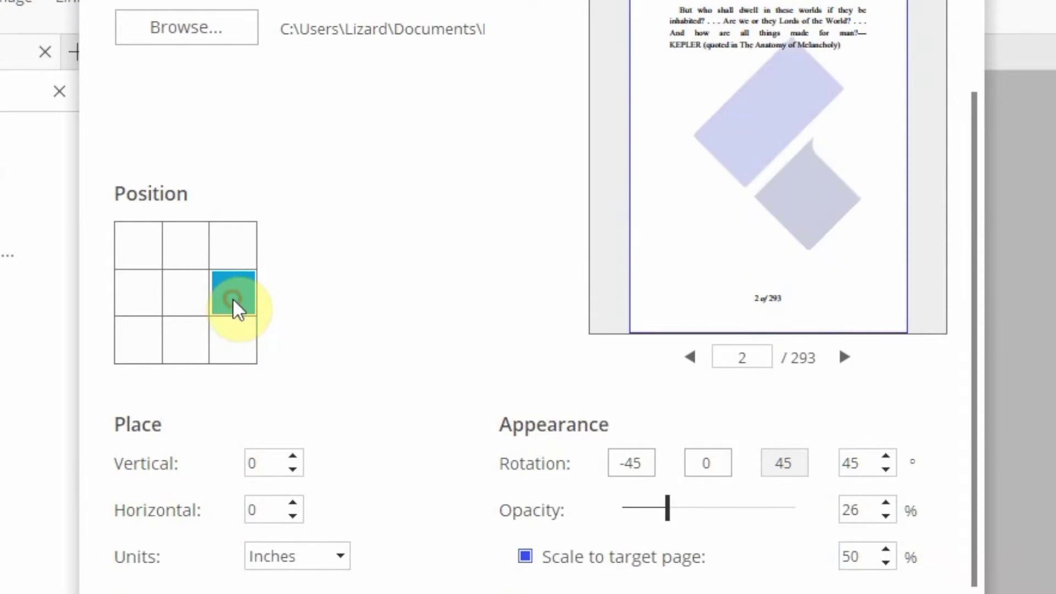
click(195, 259)
click(146, 253)
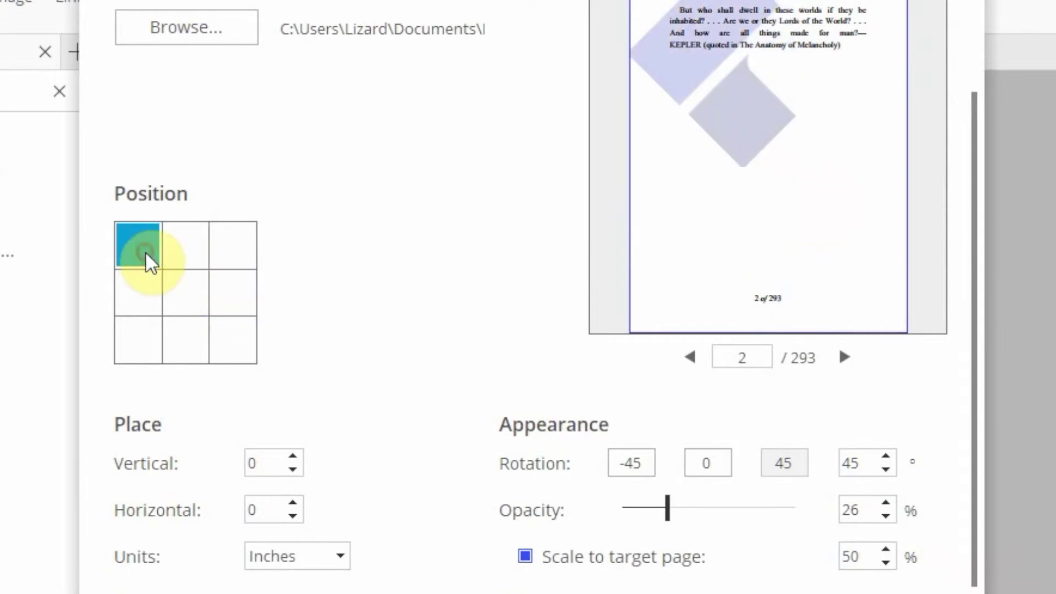
click(173, 285)
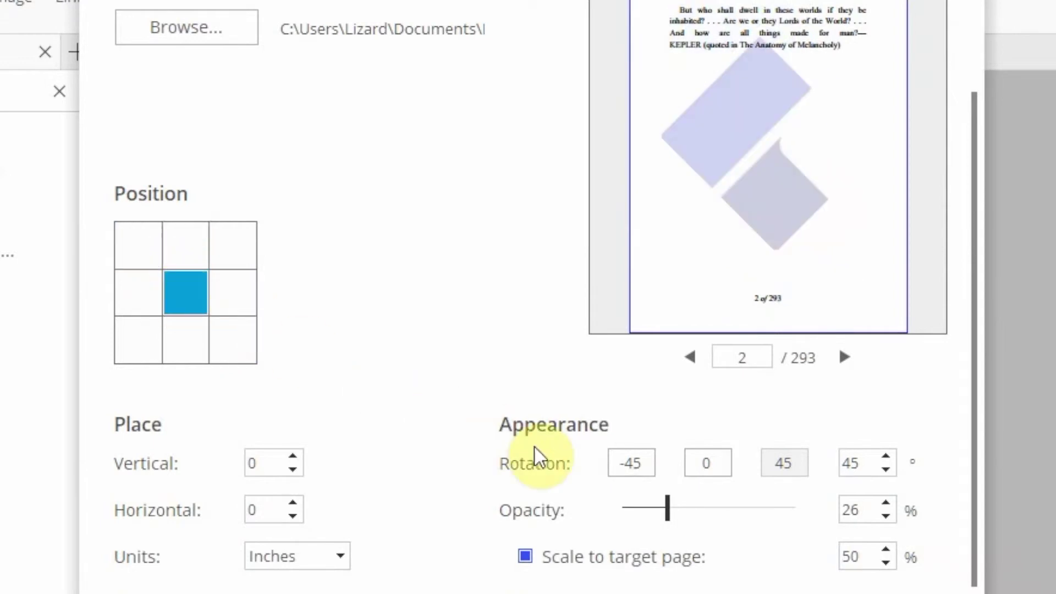
Raise the logo opacity to 45% and preview pages 2 through 6
drag(669, 511, 695, 513)
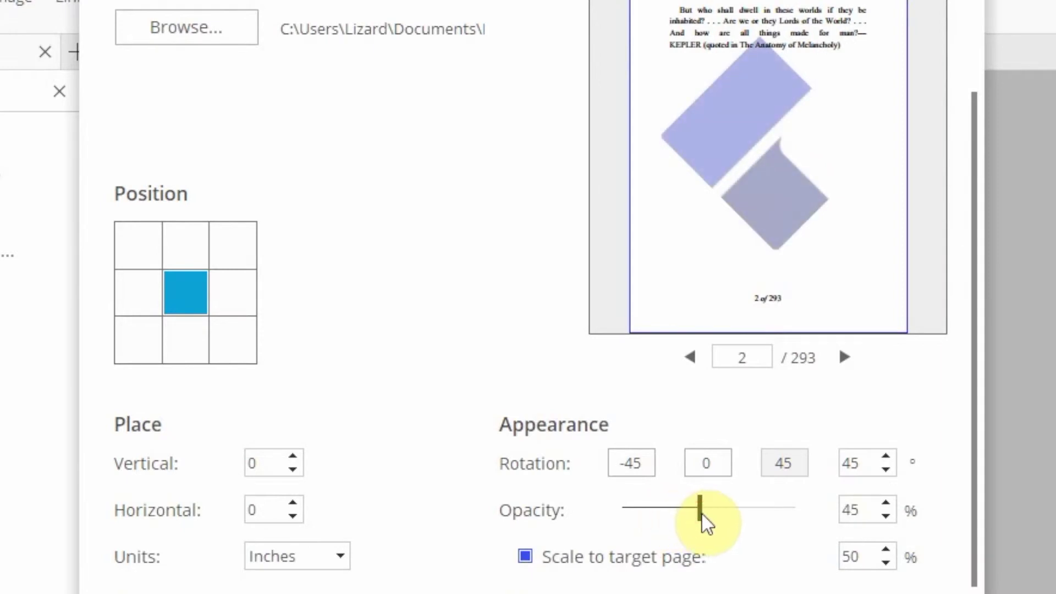
click(842, 357)
click(842, 357)
click(841, 356)
click(842, 357)
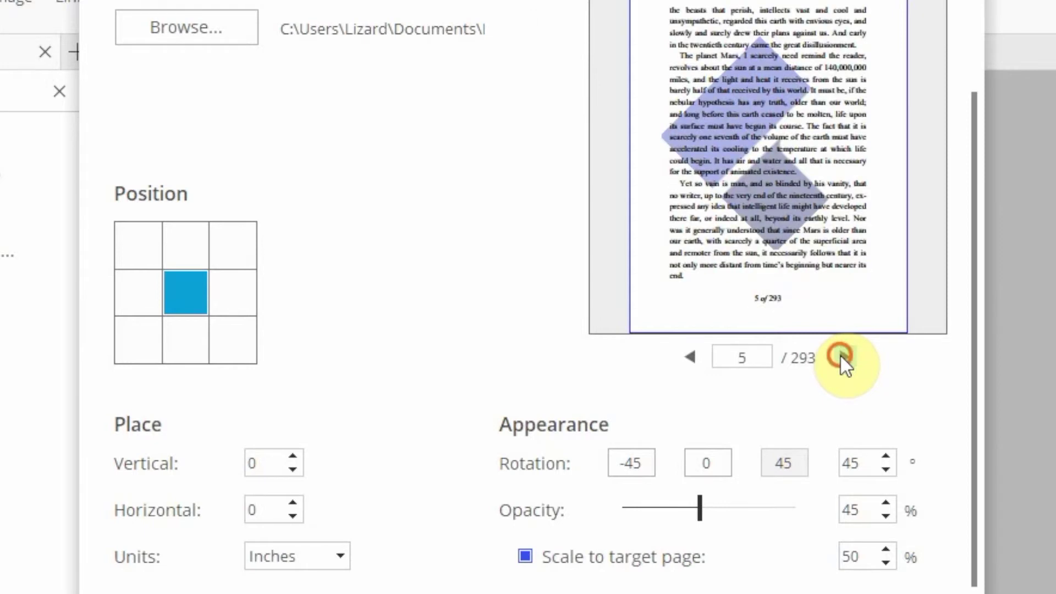
click(842, 356)
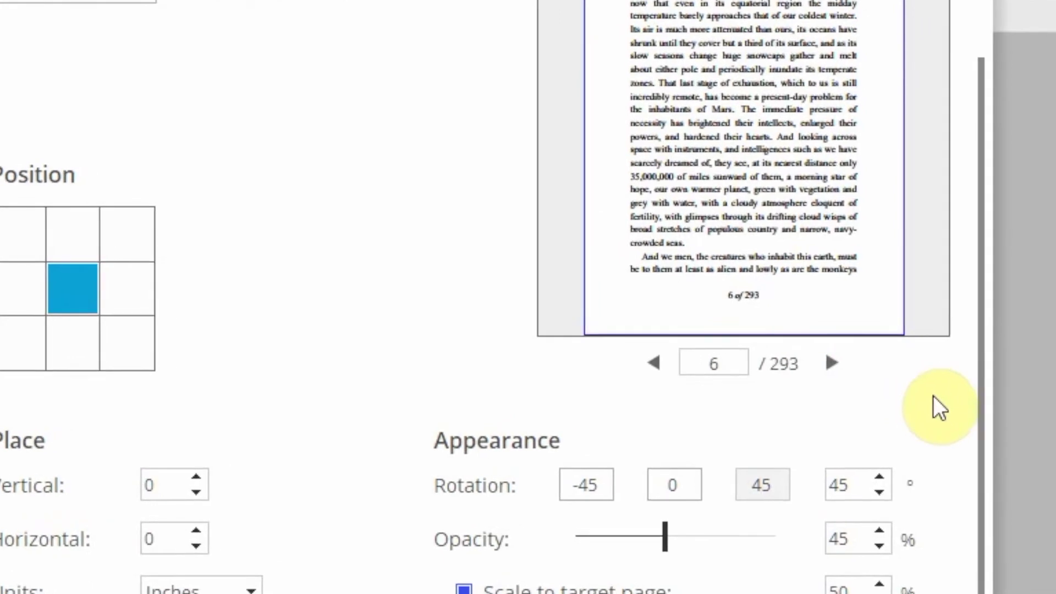
drag(981, 417, 992, 254)
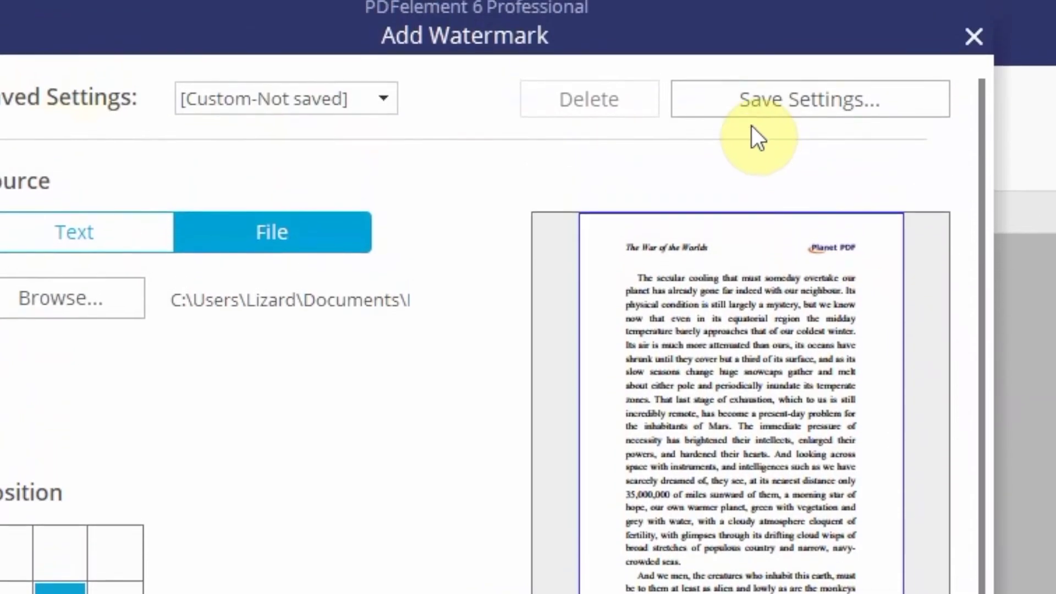
Save the current logo watermark settings as a preset named eBook
click(740, 105)
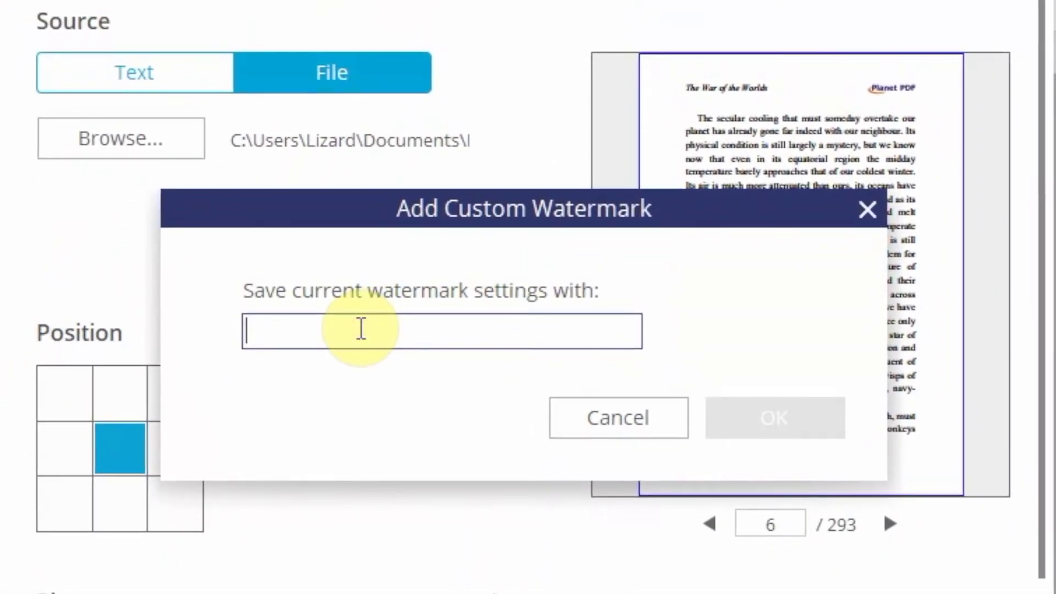
text(eBook)
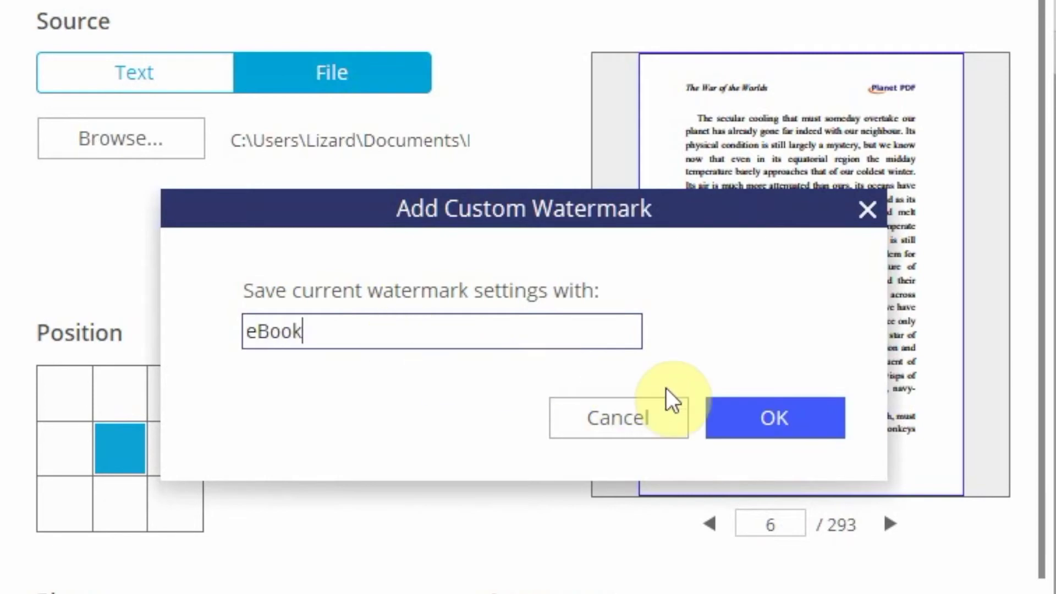
click(757, 416)
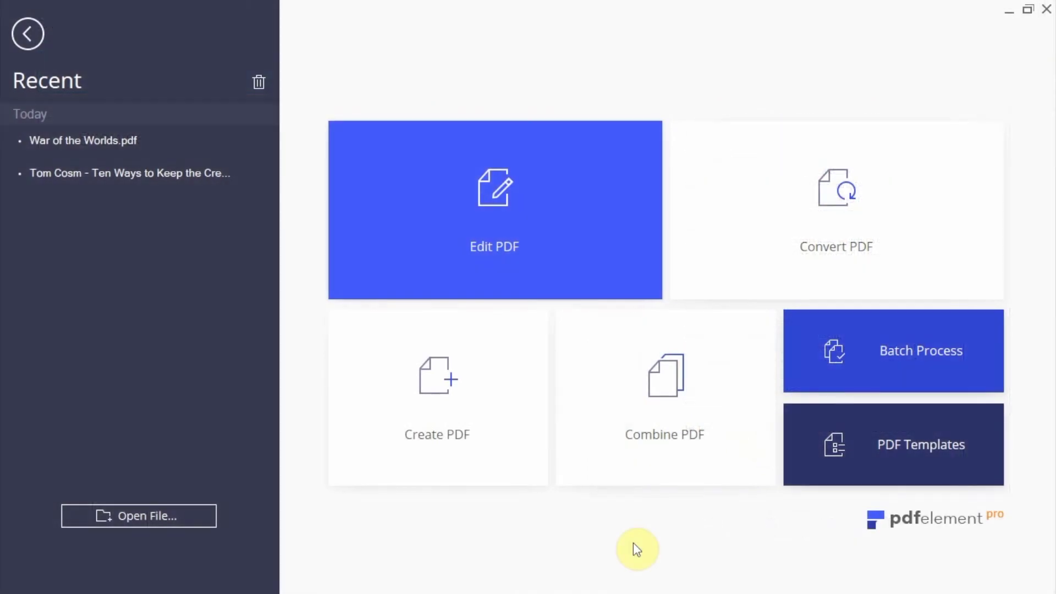
Start a batch Watermark job using the saved eBook preset
click(744, 396)
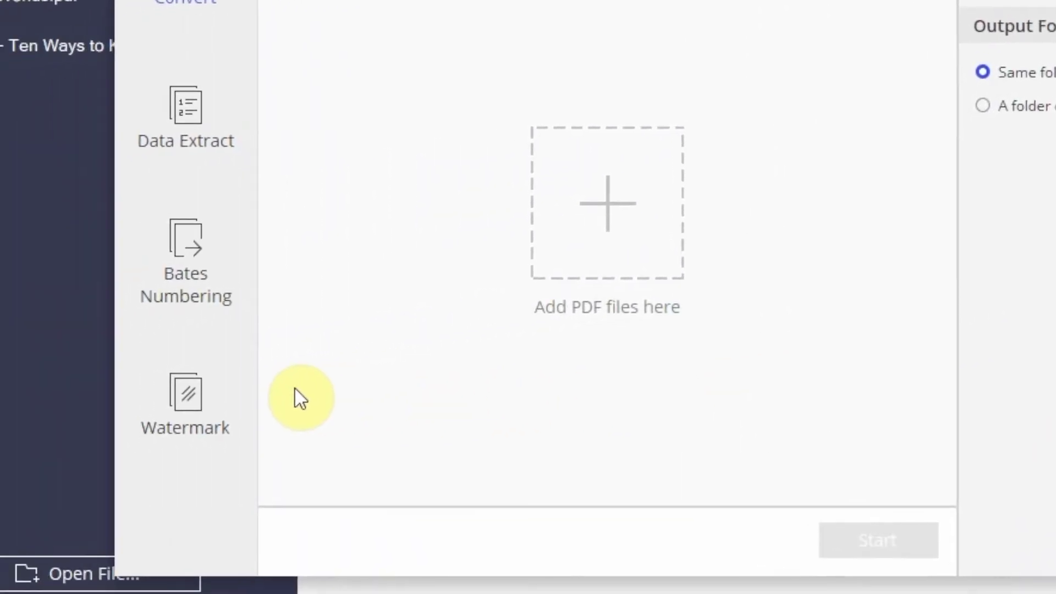
click(220, 399)
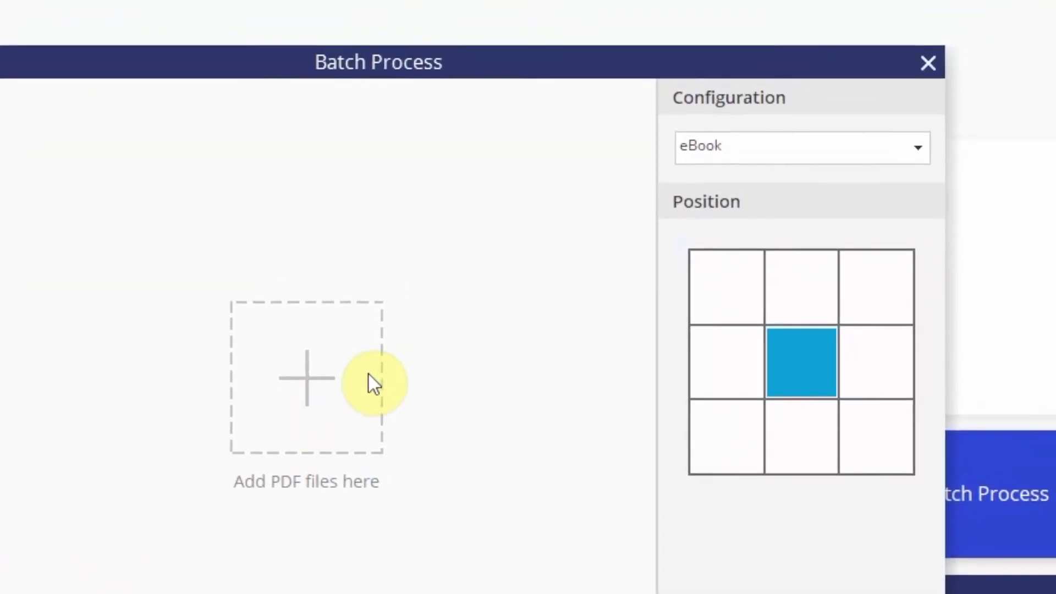
click(668, 201)
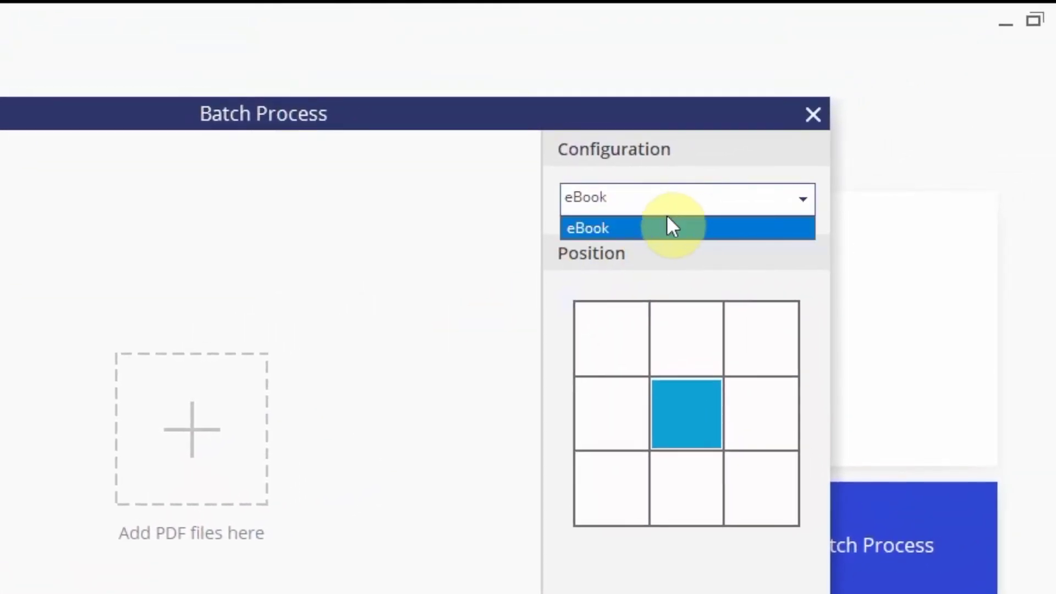
click(662, 226)
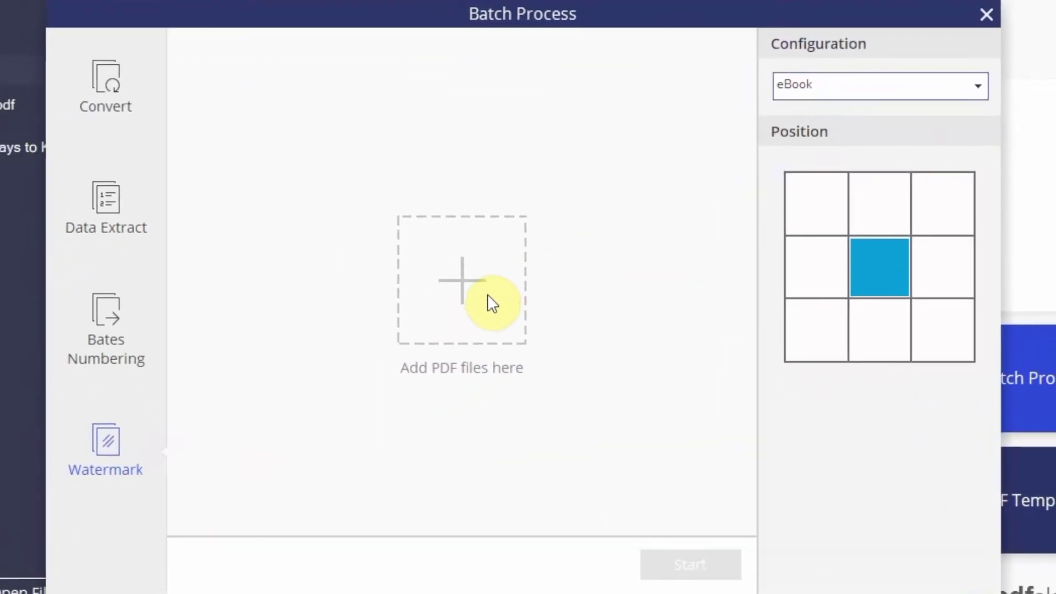
Add the four PDF eBooks to the batch and run the watermarking to completion
click(264, 426)
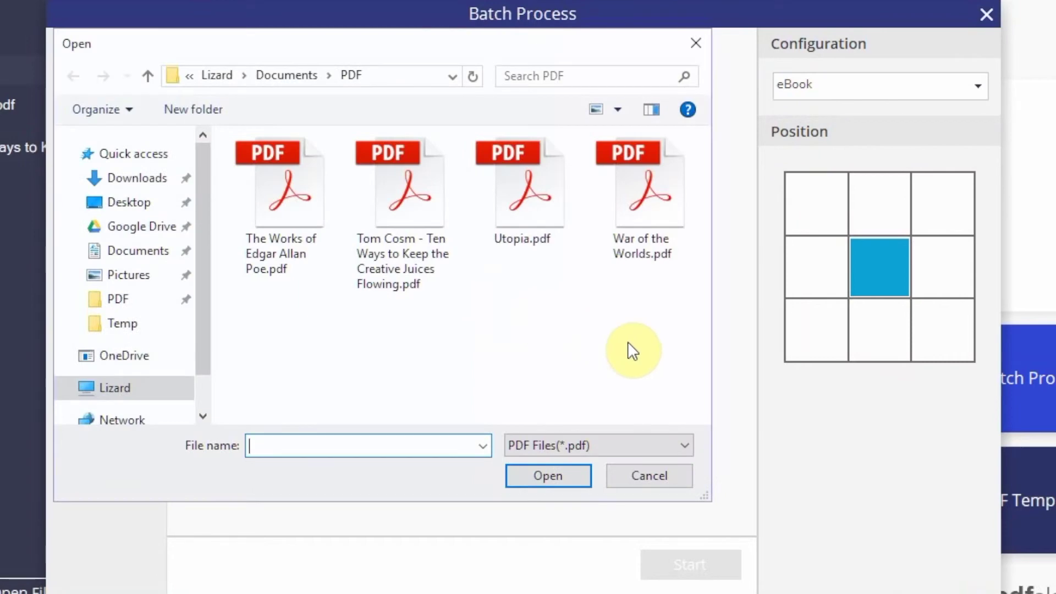
drag(661, 358, 291, 209)
click(549, 475)
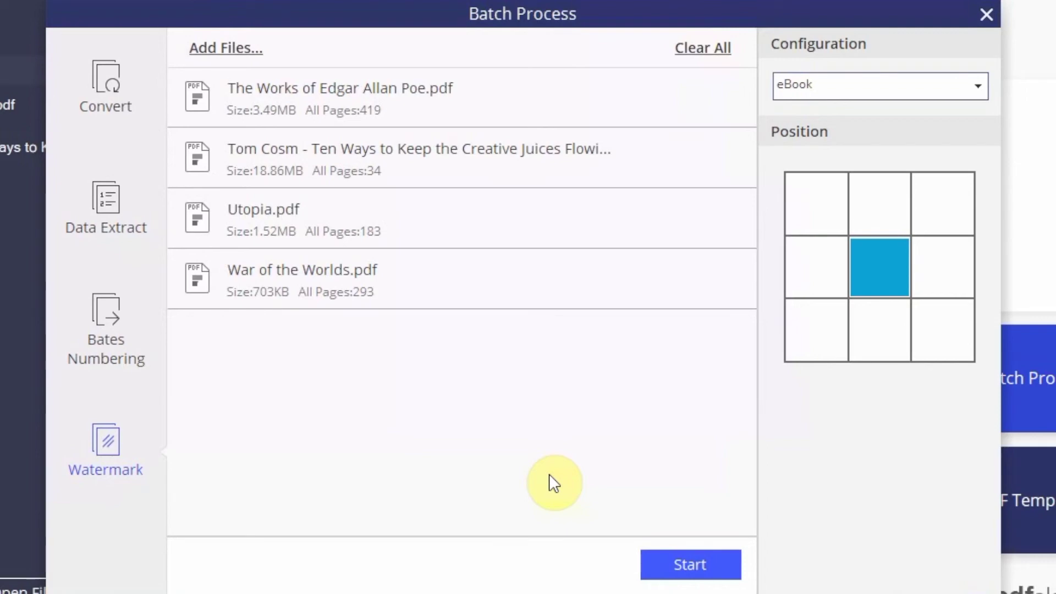
click(691, 565)
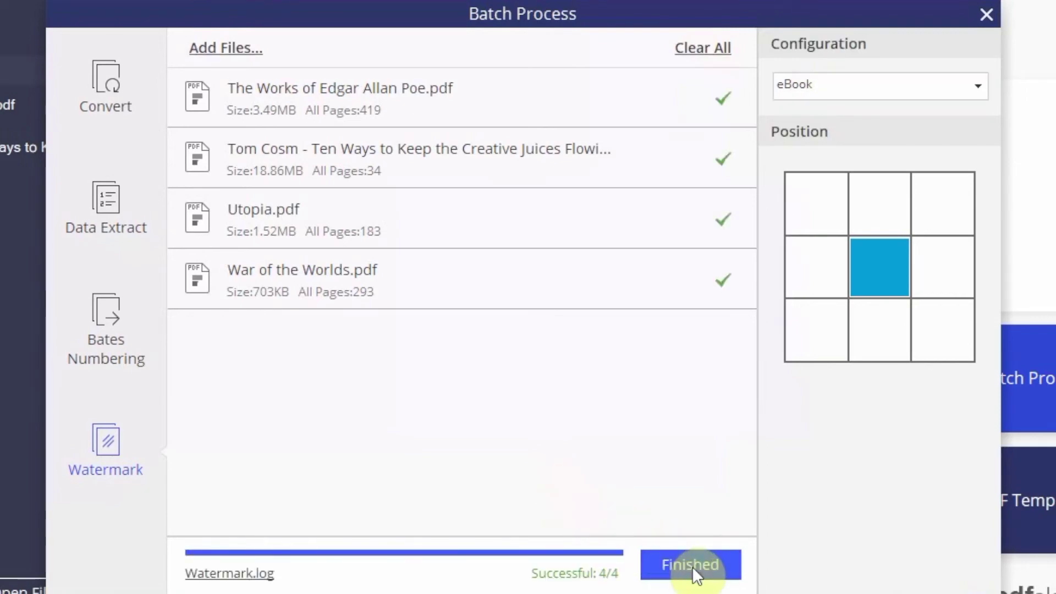
click(692, 566)
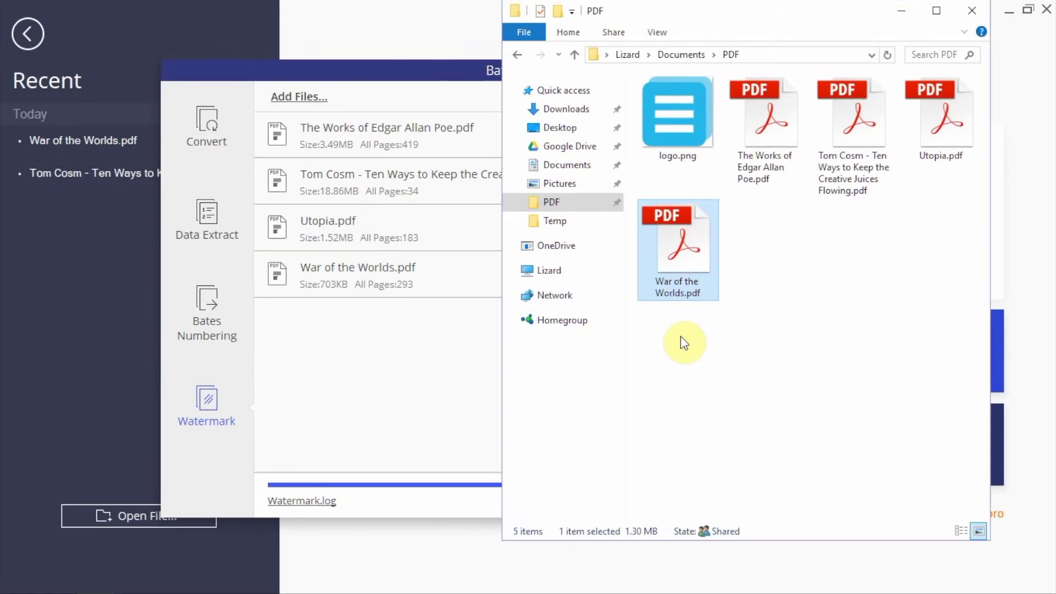
Open War of the Worlds.pdf in Acrobat Reader and scroll through its watermarked pages
double_click(692, 253)
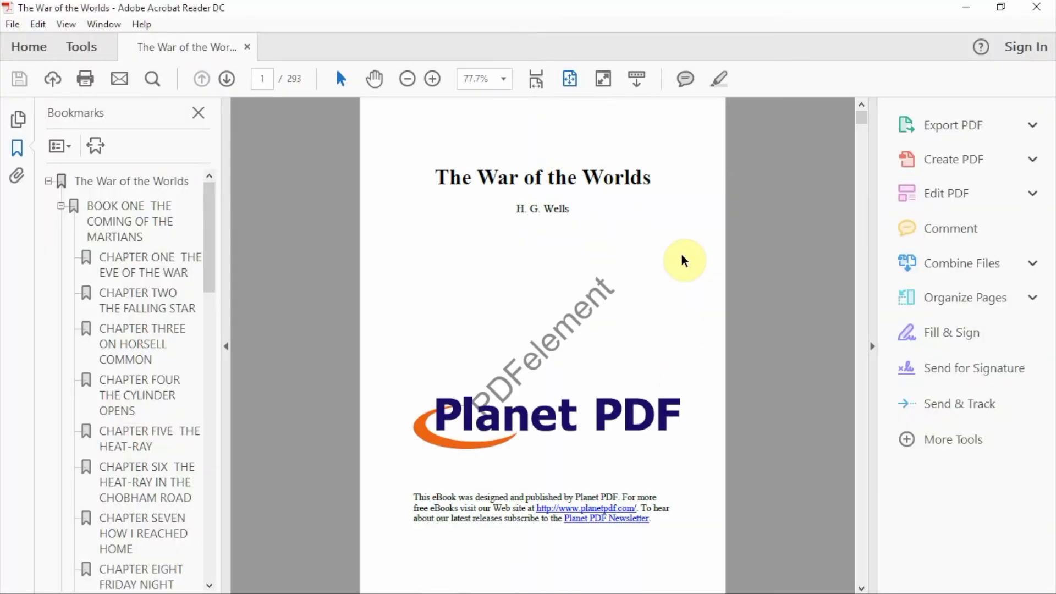
scroll(681, 254, down, 5)
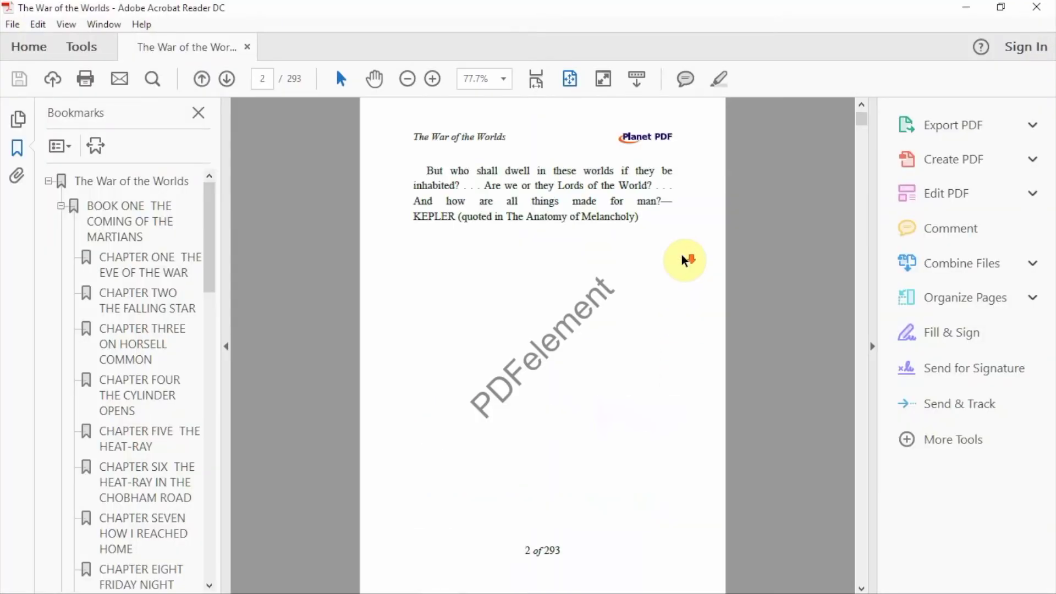
scroll(681, 254, down, 2)
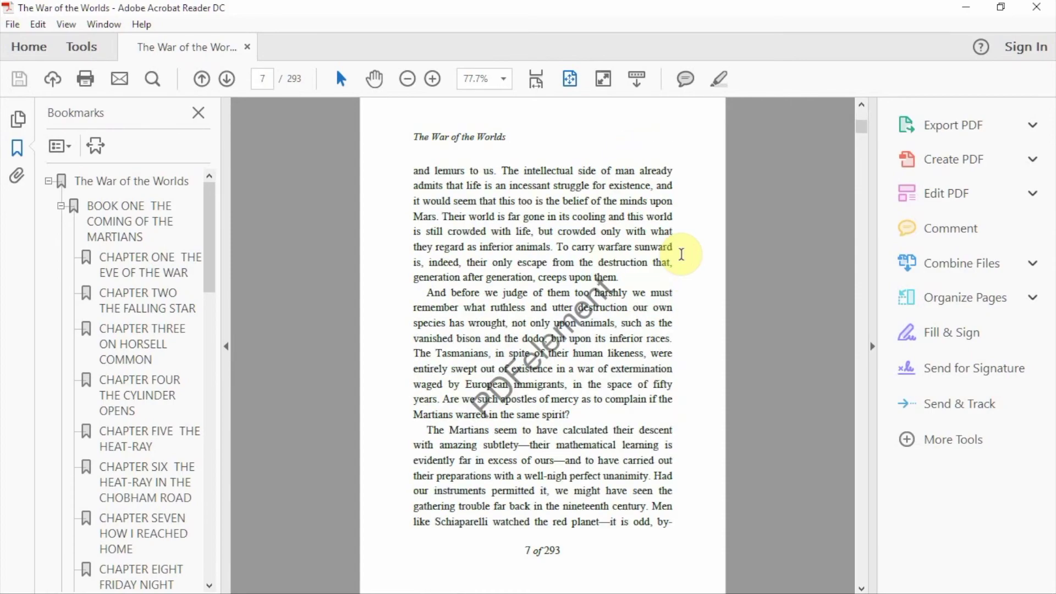